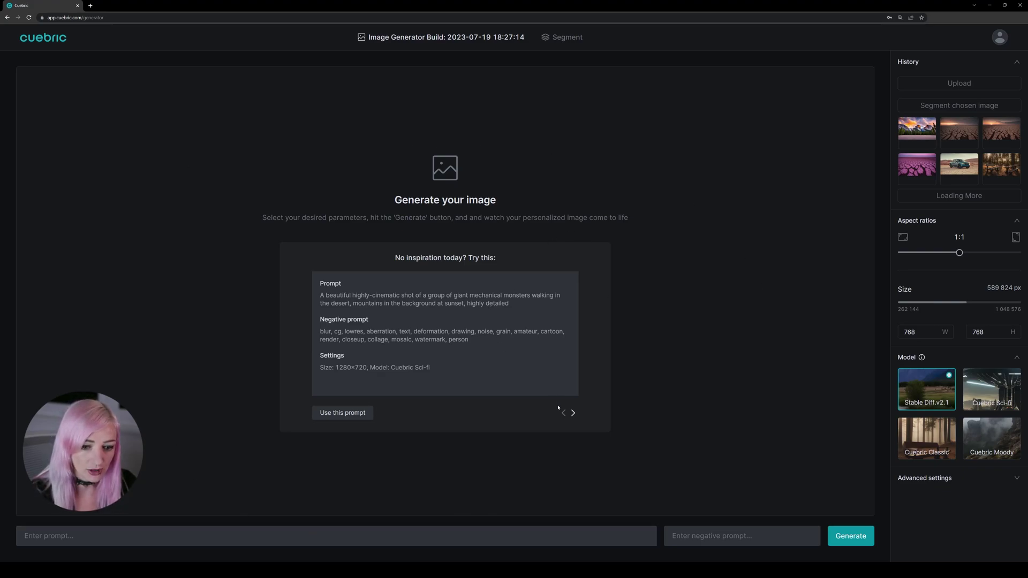
Load the foggy jagged mountain peaks example prompt at 1280×720 with the Cuebric Moody model.
{"action": "left_click", "coordinate": [573, 413]}
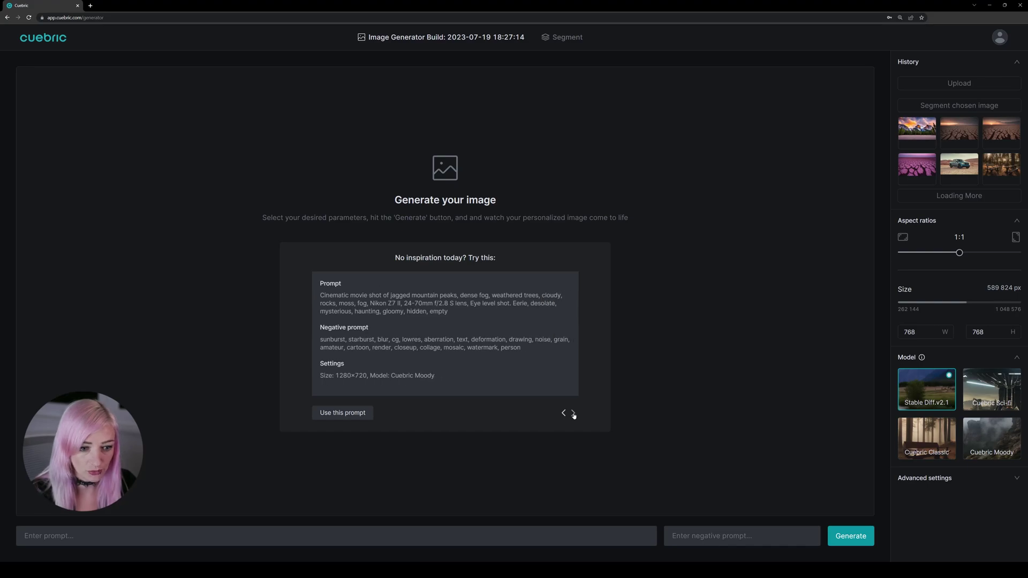
{"action": "left_click", "coordinate": [343, 413]}
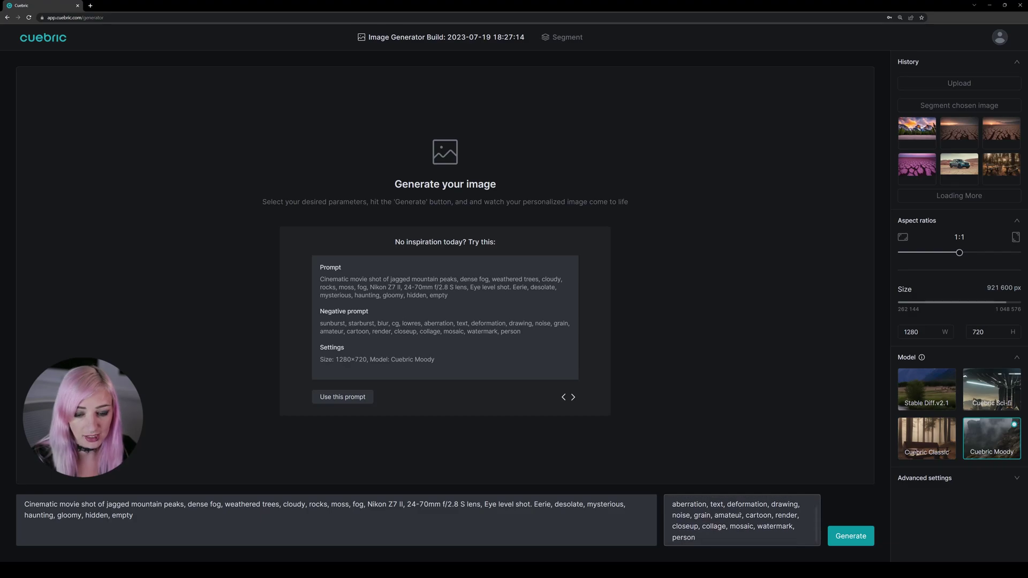
{"action": "scroll", "coordinate": [740, 515], "scroll_direction": "down", "scroll_amount": 1}
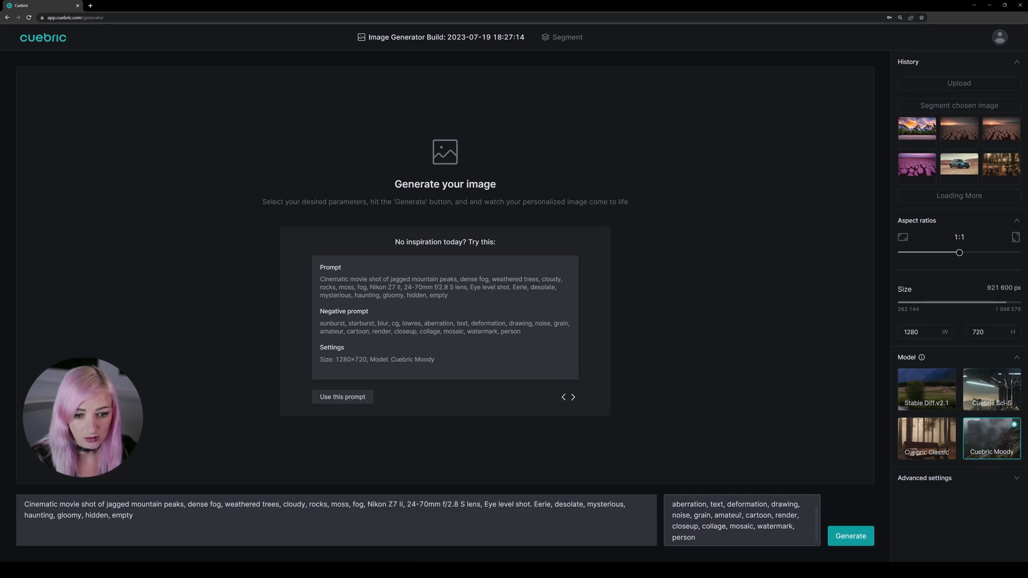
{"action": "scroll", "coordinate": [740, 515], "scroll_direction": "up", "scroll_amount": 1}
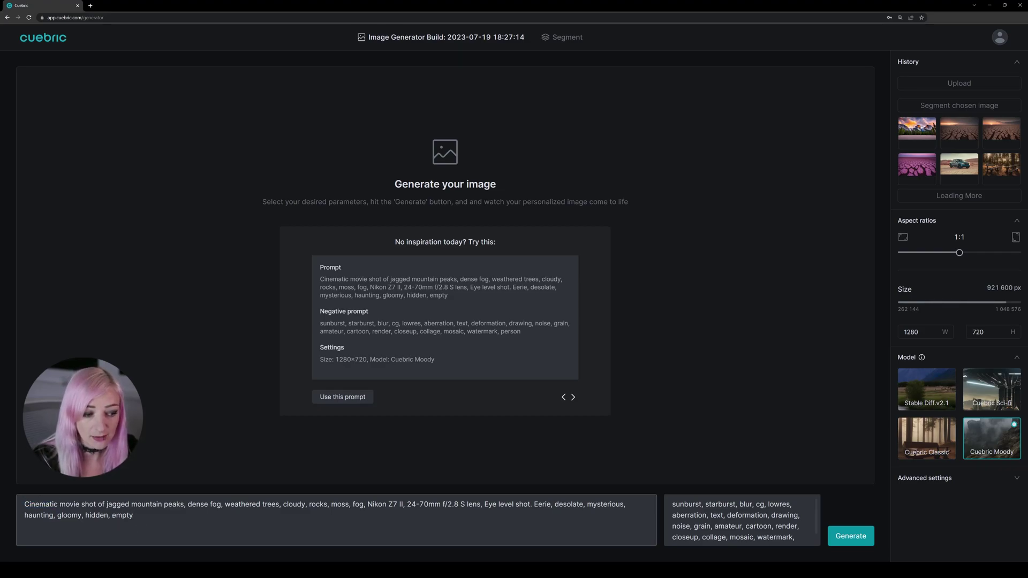
{"action": "double_click", "coordinate": [122, 516]}
{"action": "double_click", "coordinate": [97, 515]}
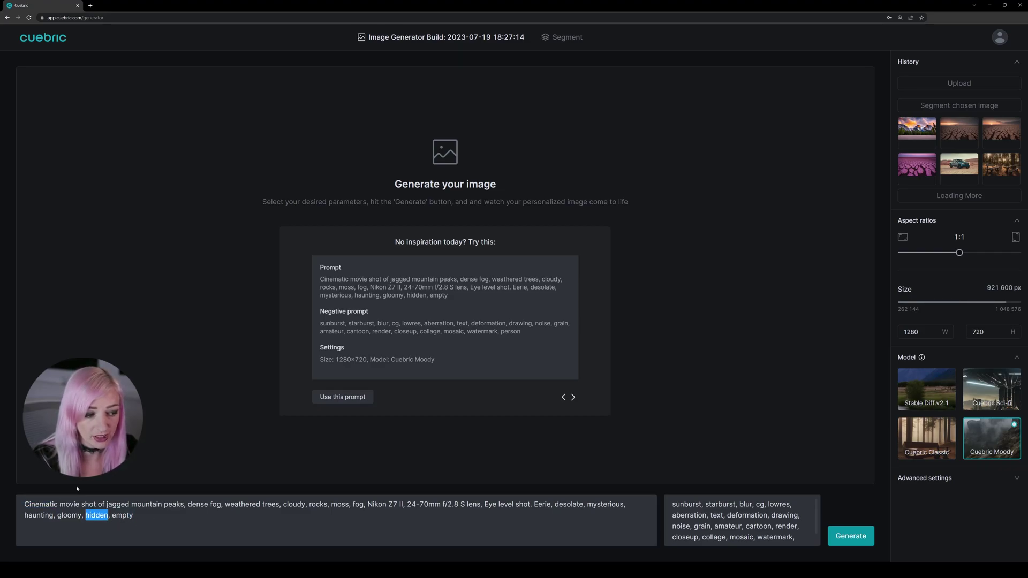
{"action": "left_click", "coordinate": [26, 504]}
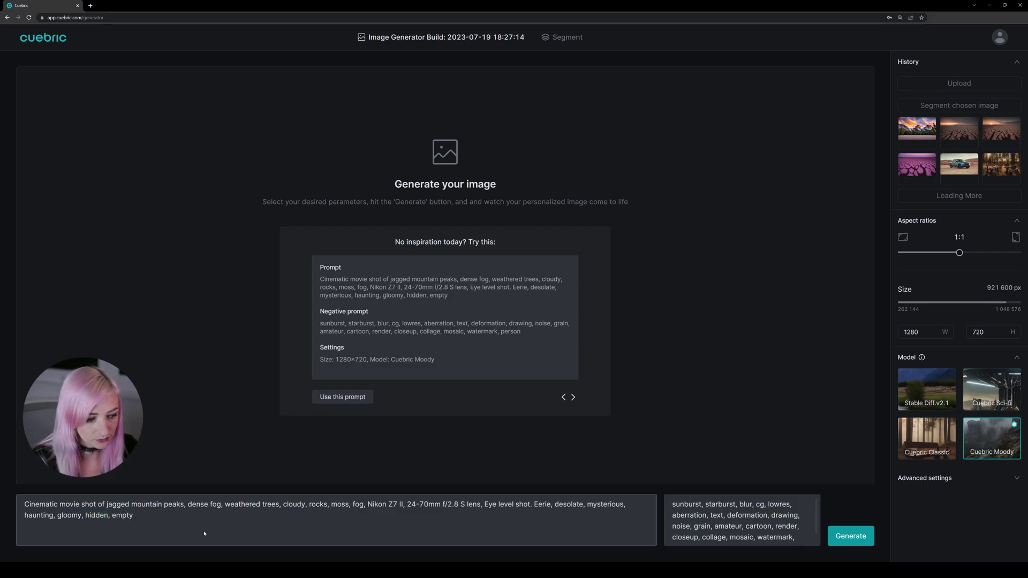
In the advanced settings, raise Steps from 20 to 35, leaving Seed at -1.
{"action": "left_click", "coordinate": [1018, 62]}
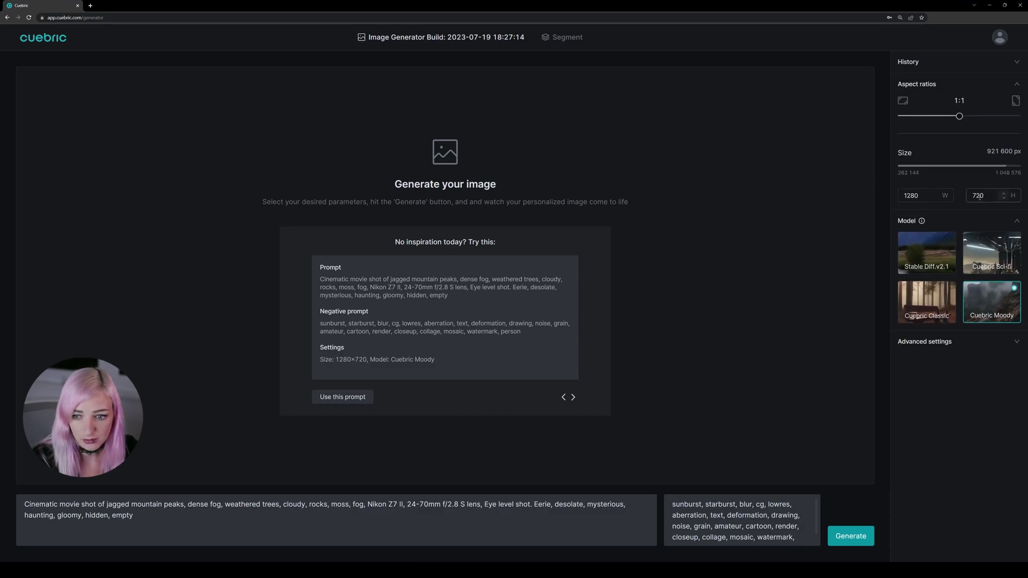
{"action": "left_click", "coordinate": [953, 342]}
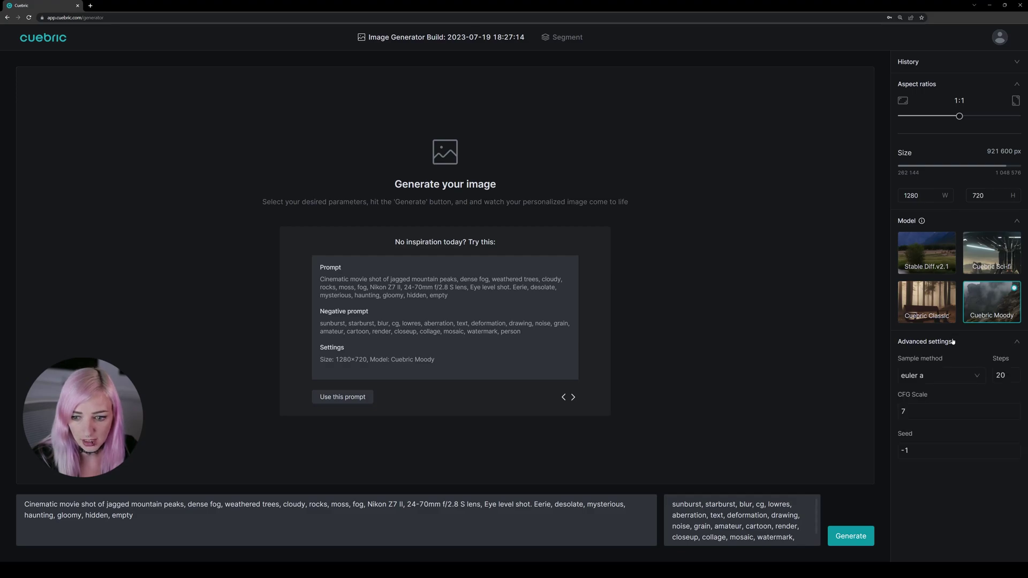
{"action": "double_click", "coordinate": [996, 375]}
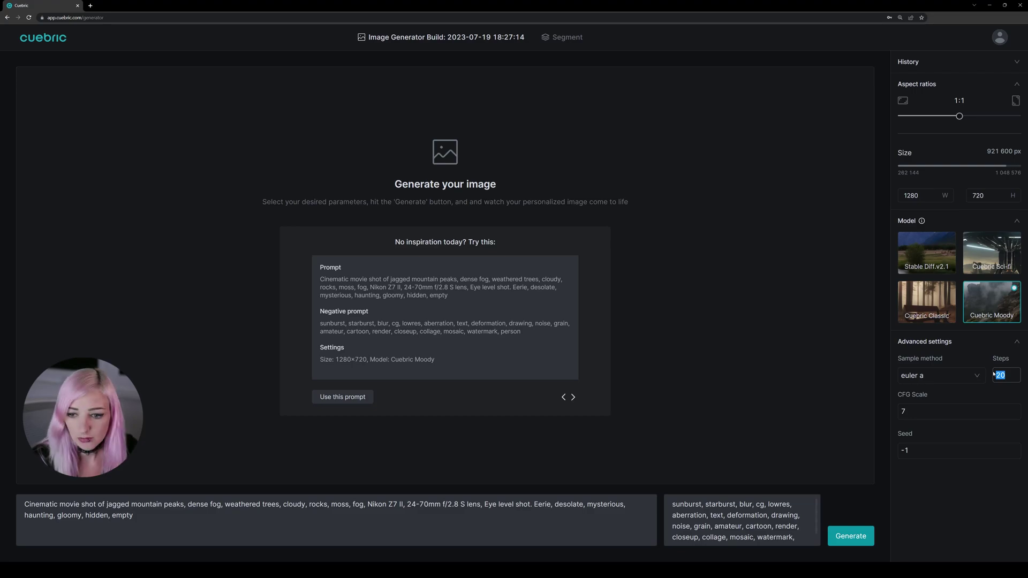
{"action": "type", "text": "35"}
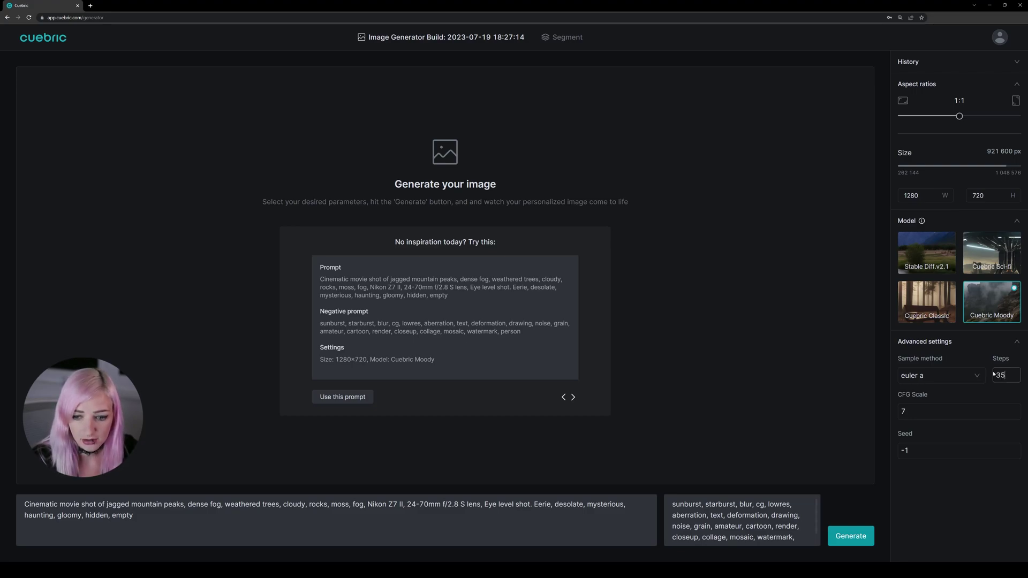
{"action": "left_click", "coordinate": [965, 374]}
{"action": "left_click", "coordinate": [921, 452]}
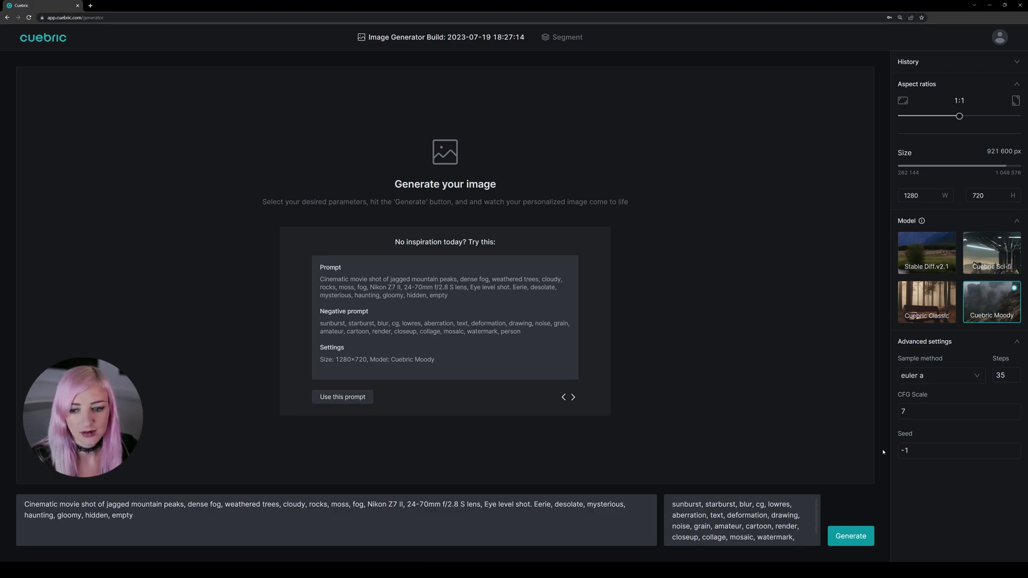
Generate a foggy jagged-mountain image and save it as Generated_image (22).png in Downloads.
{"action": "left_click", "coordinate": [913, 451]}
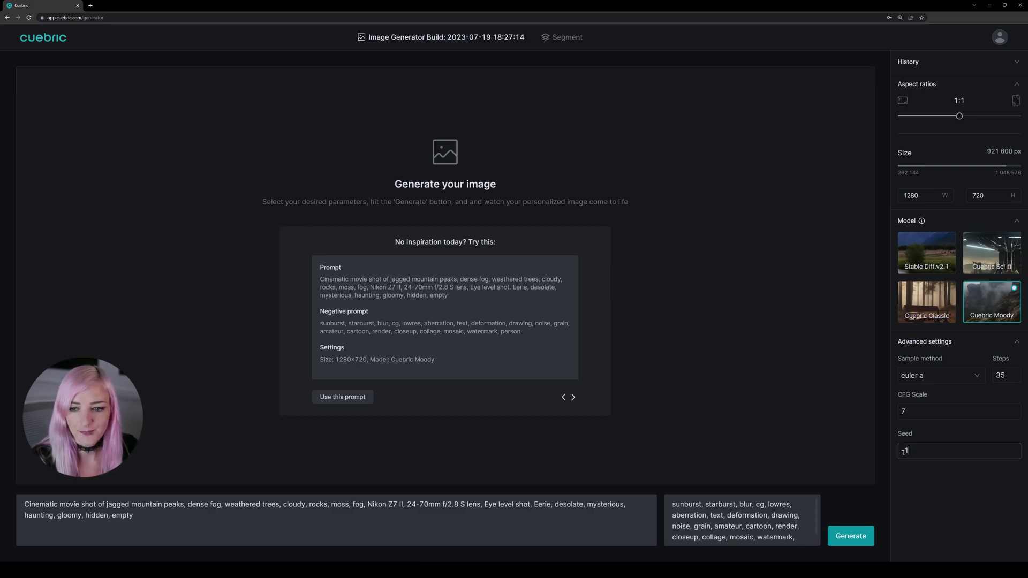
{"action": "left_click", "coordinate": [852, 535]}
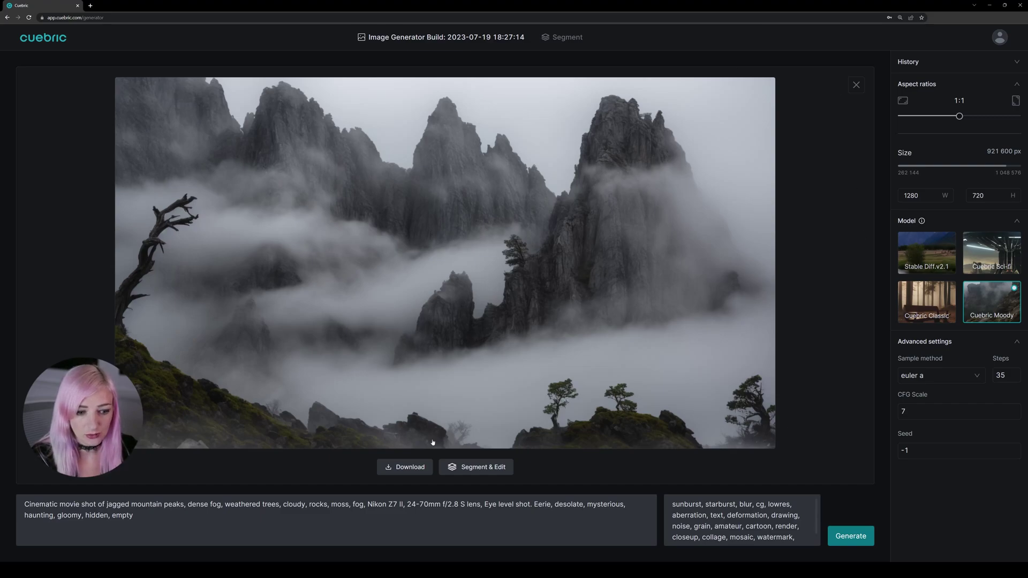
{"action": "left_click", "coordinate": [407, 469]}
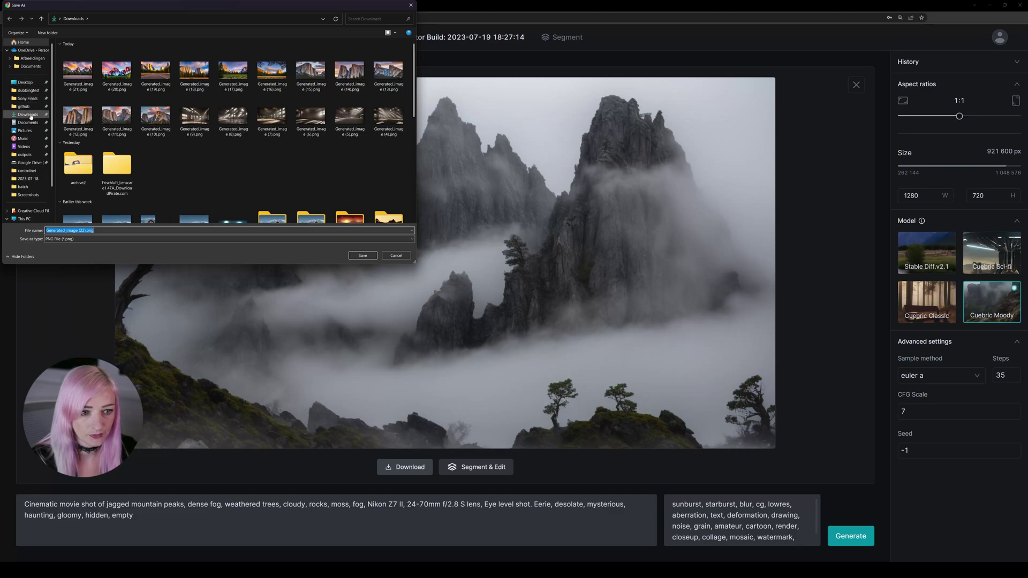
{"action": "left_click", "coordinate": [363, 255]}
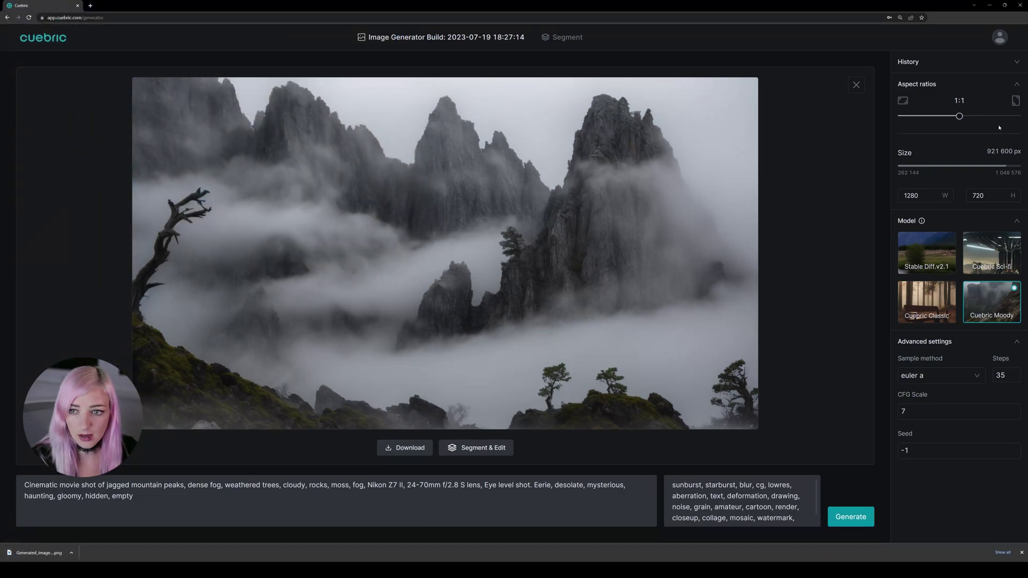
{"action": "left_click", "coordinate": [1015, 64]}
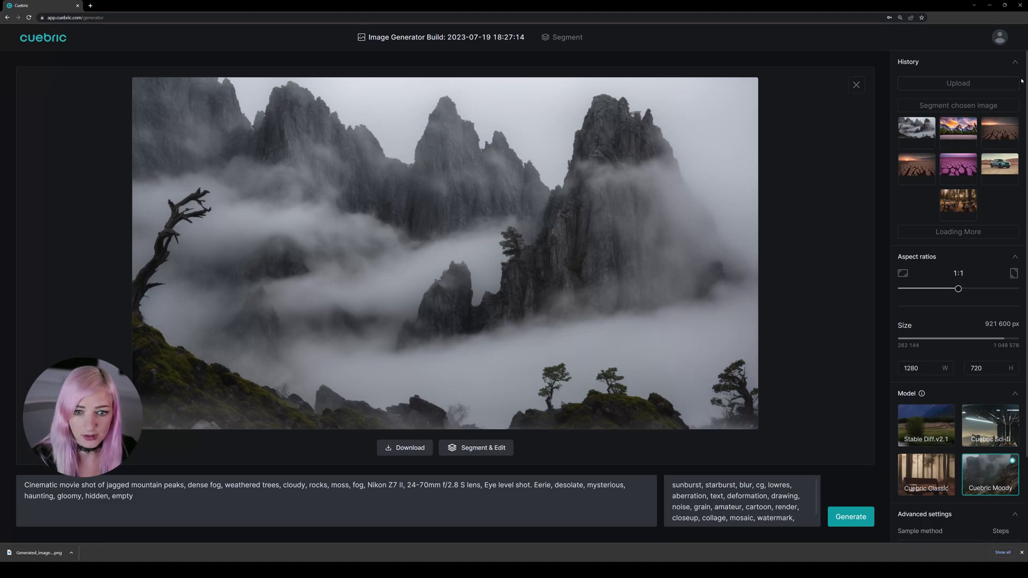
{"action": "left_click", "coordinate": [1014, 62]}
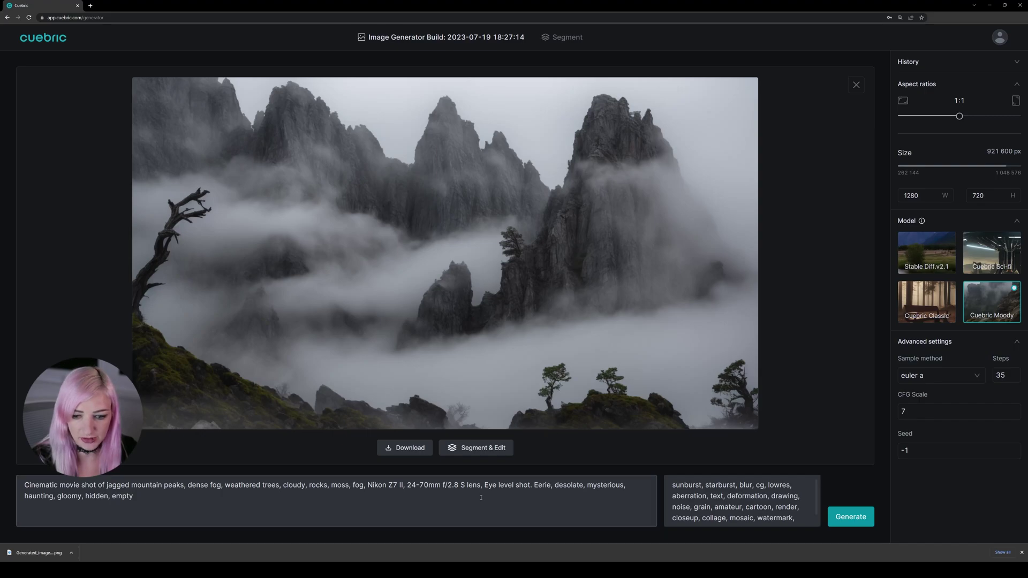
Generate a snowy peaks Moody variation and save it to Downloads.
{"action": "left_click", "coordinate": [847, 522]}
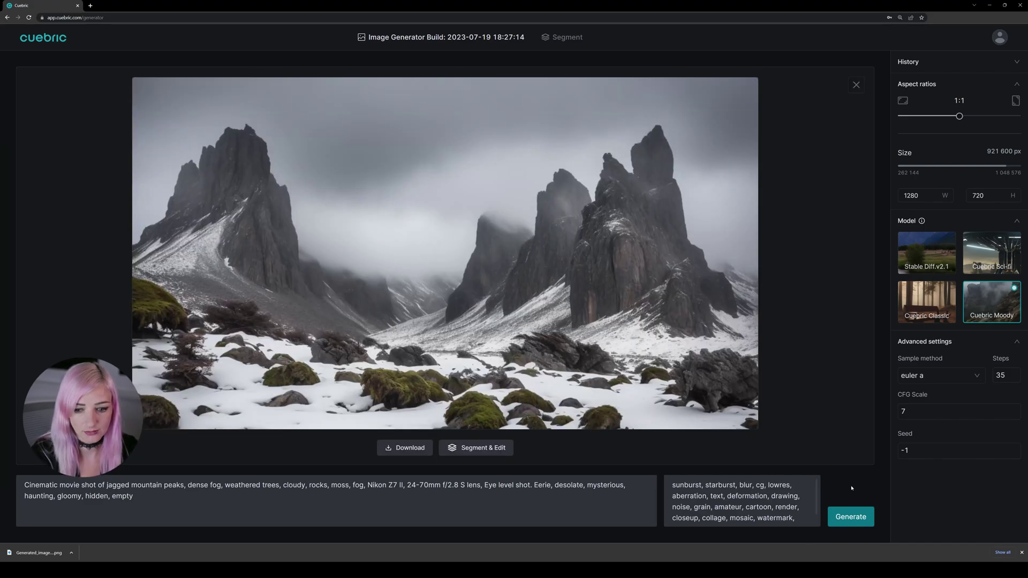
{"action": "left_click", "coordinate": [408, 448]}
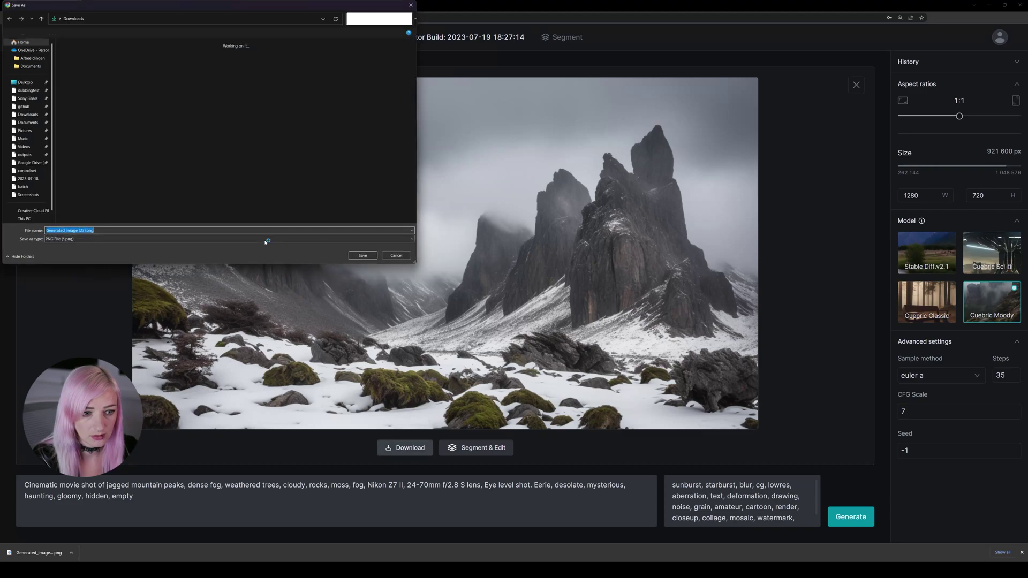
{"action": "left_click", "coordinate": [362, 255]}
Generate a misty rock spires variation and save it to Downloads.
{"action": "left_click", "coordinate": [851, 517]}
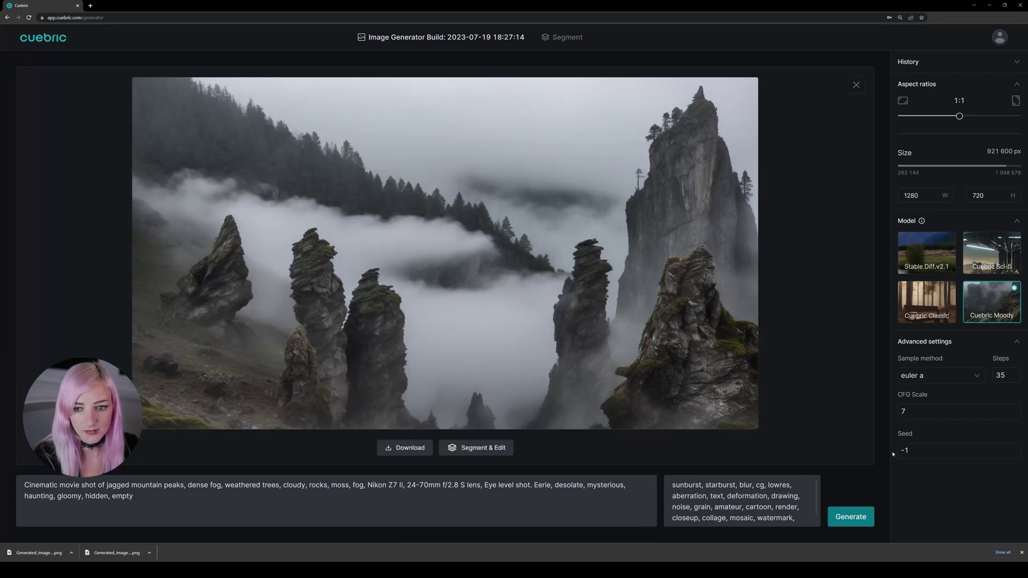
{"action": "left_click", "coordinate": [405, 451]}
{"action": "key", "text": "Return"}
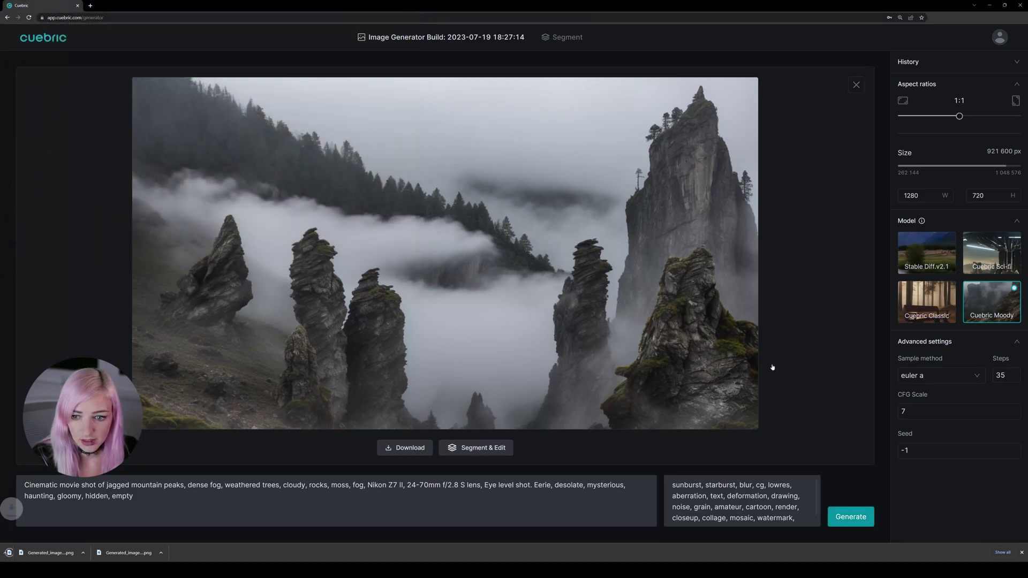
Switch to the Cuebric Classic model and save a generated snowy peaks and forest image.
{"action": "left_click", "coordinate": [929, 301]}
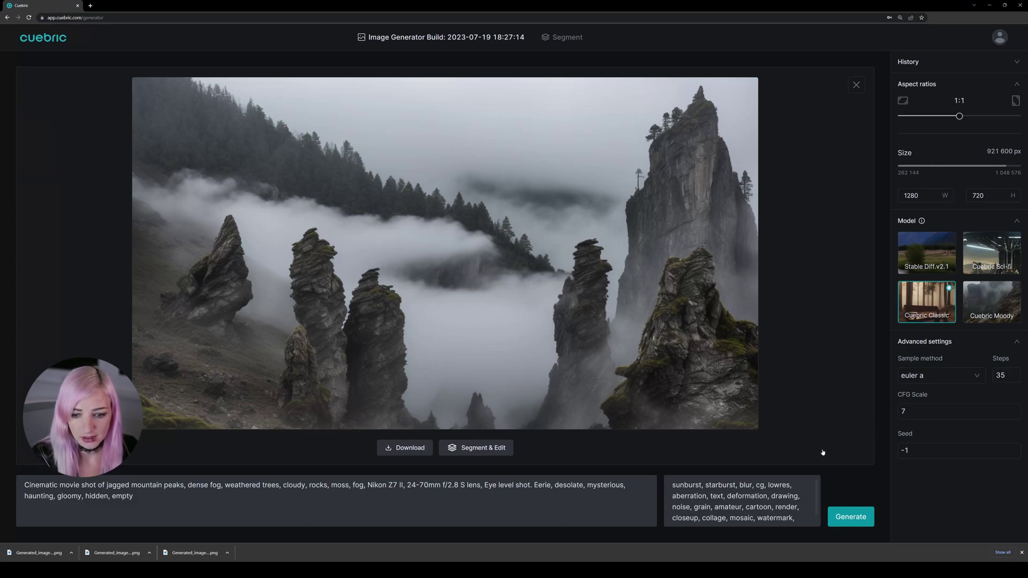
{"action": "left_click", "coordinate": [837, 513]}
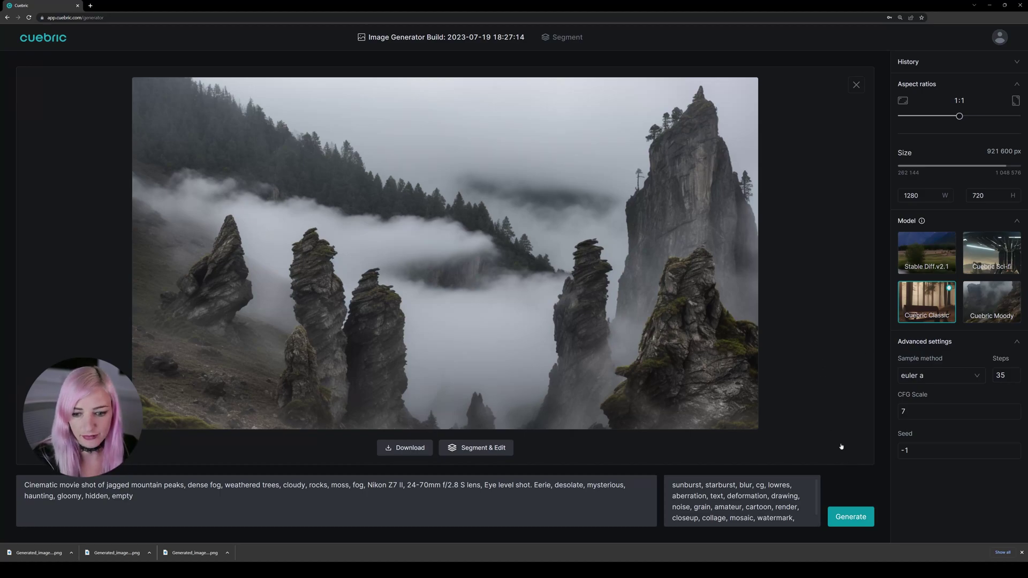
{"action": "left_click", "coordinate": [850, 517]}
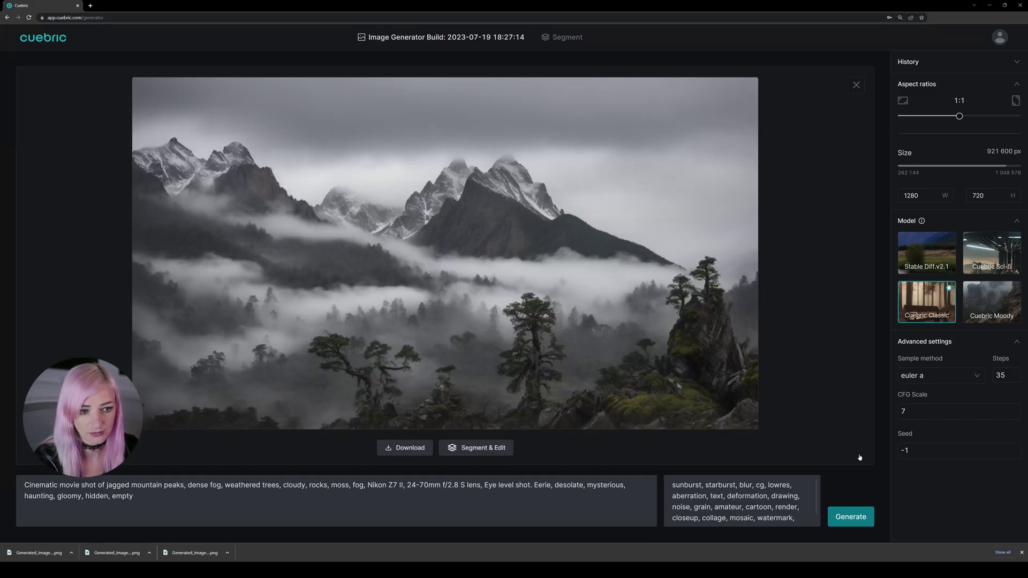
{"action": "left_click", "coordinate": [405, 448]}
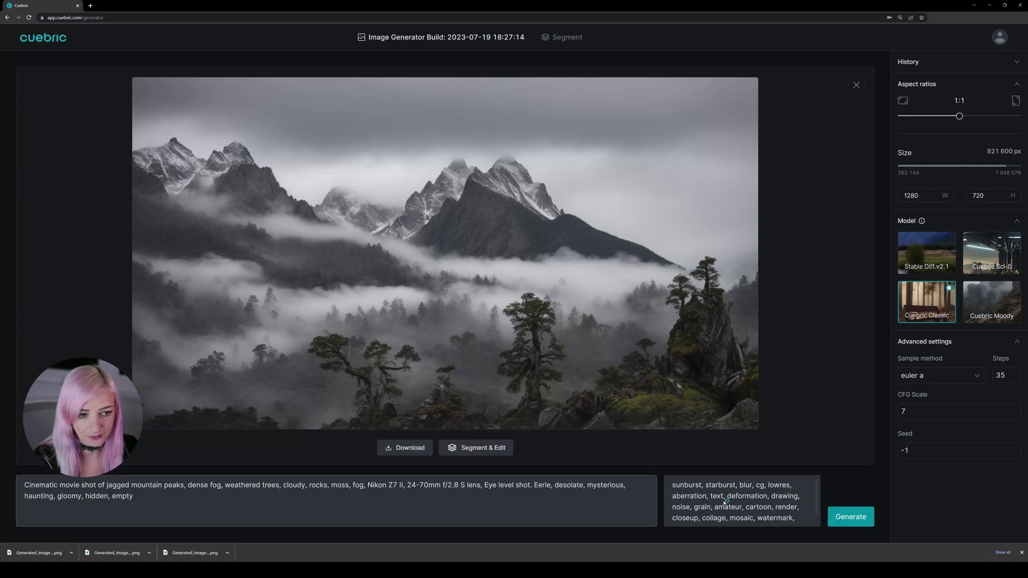
{"action": "left_click", "coordinate": [363, 256]}
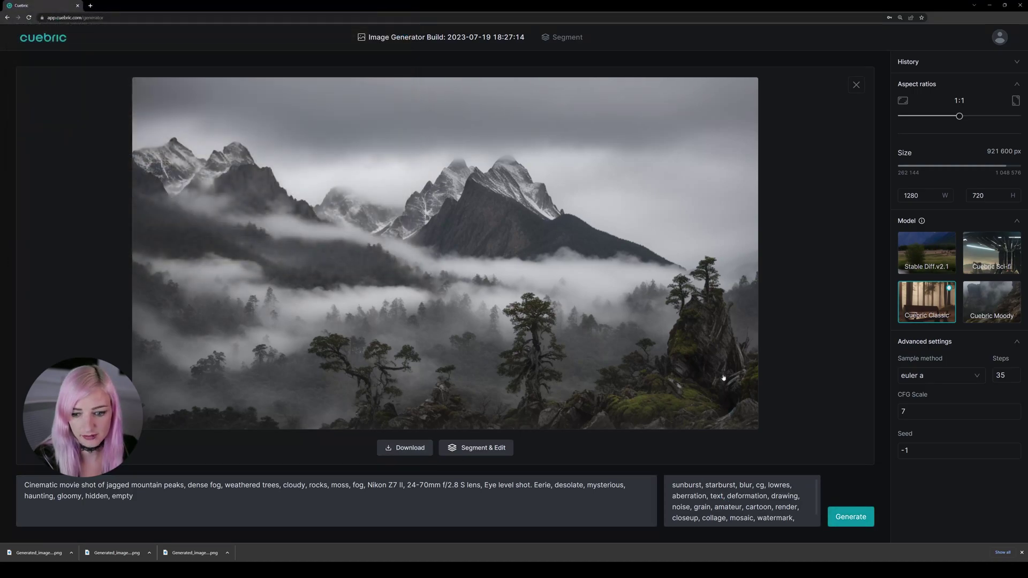
Generate and save two more Classic variations: jagged peaks above clouds and a forested foggy mountain.
{"action": "left_click", "coordinate": [849, 525]}
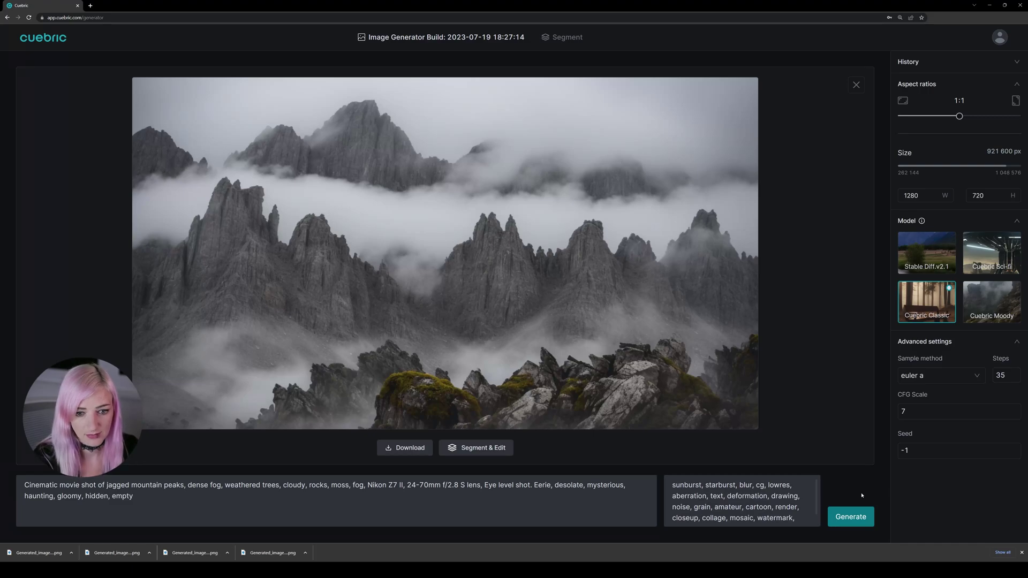
{"action": "left_click", "coordinate": [399, 448]}
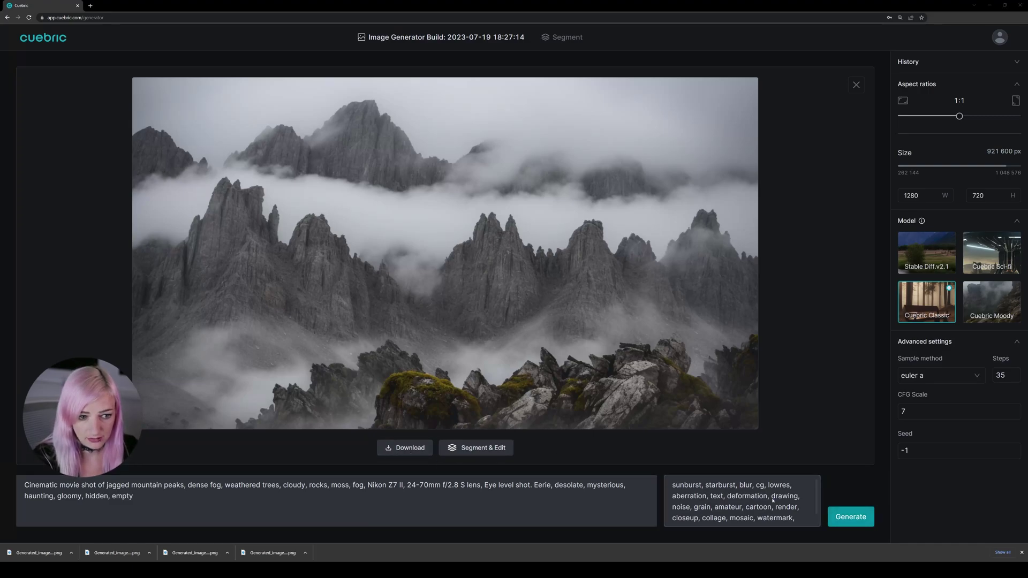
{"action": "left_click", "coordinate": [369, 255]}
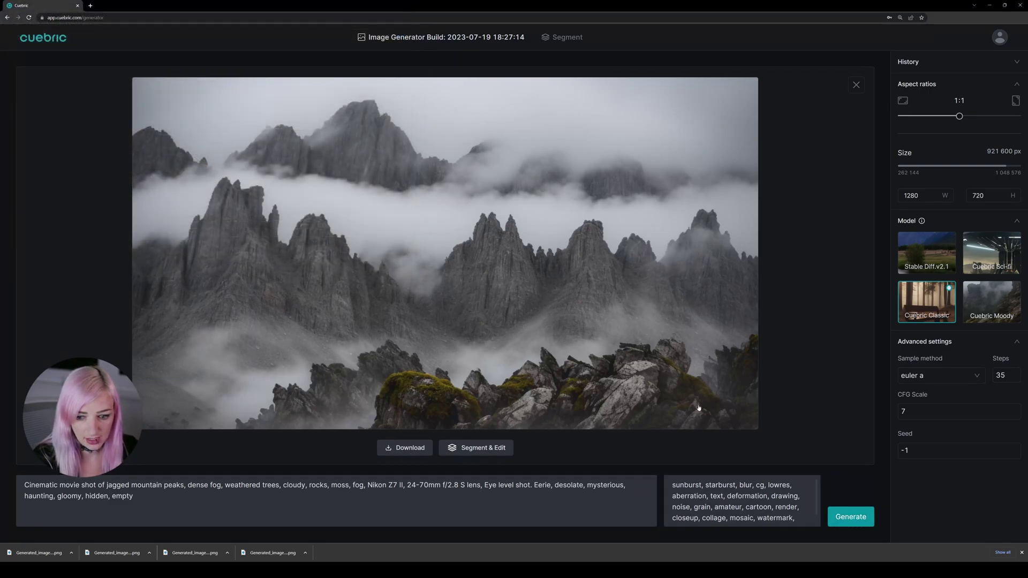
{"action": "left_click", "coordinate": [851, 517]}
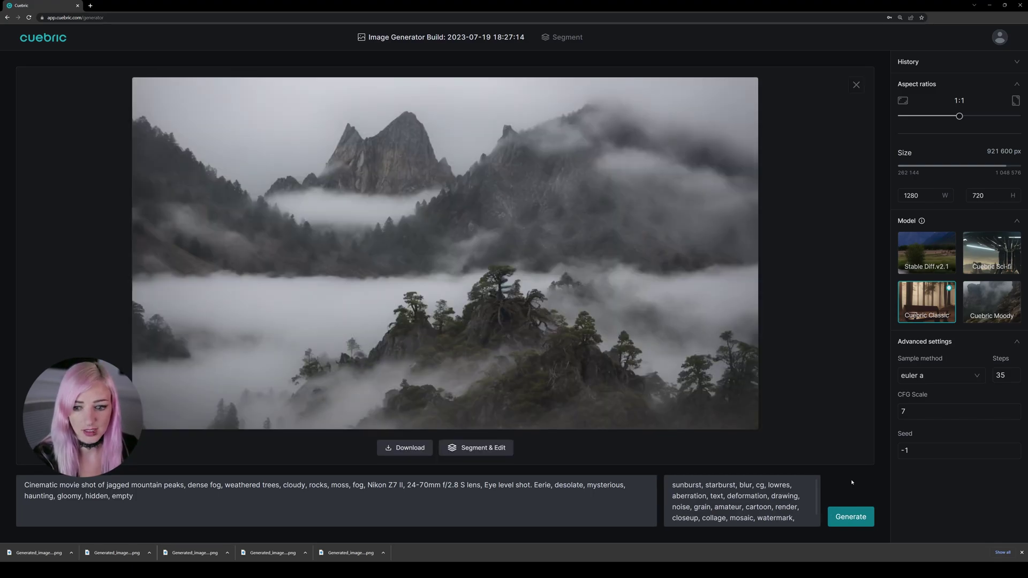
{"action": "left_click", "coordinate": [385, 452]}
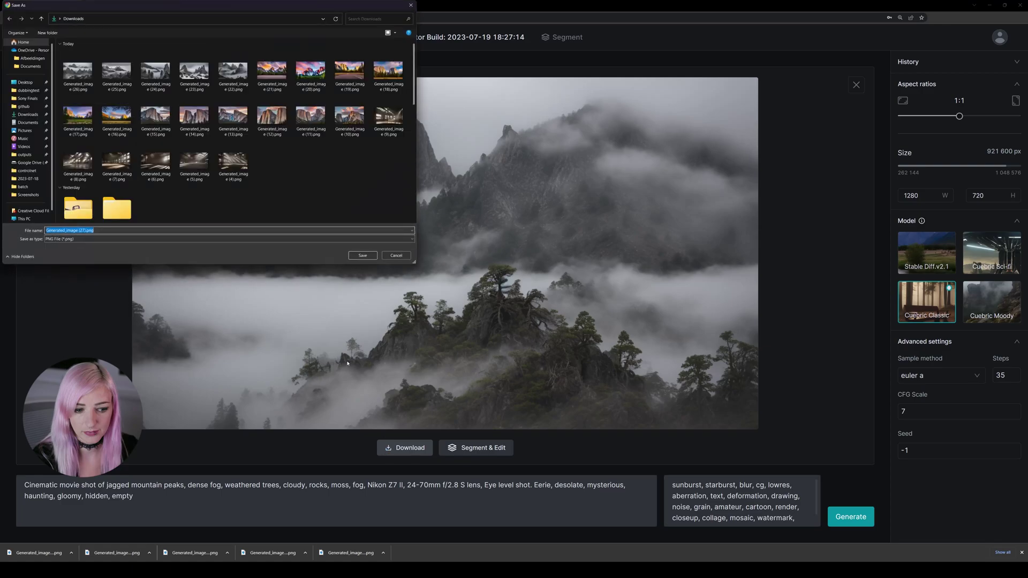
{"action": "left_click", "coordinate": [363, 255]}
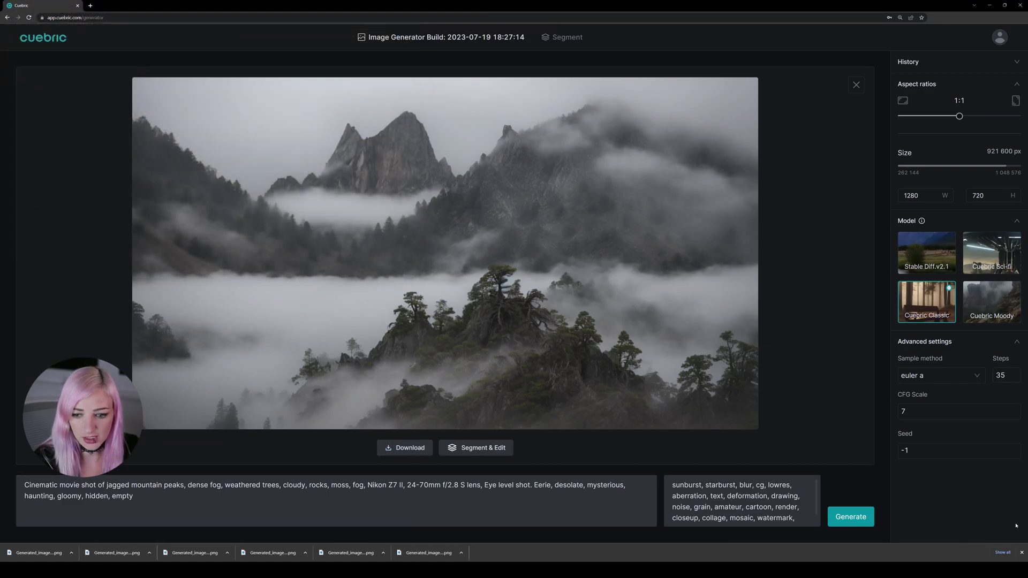
Fix the seed at 1674382 and select the Cuebric Sci-fi model.
{"action": "left_click_drag", "start_coordinate": [923, 455], "coordinate": [884, 449]}
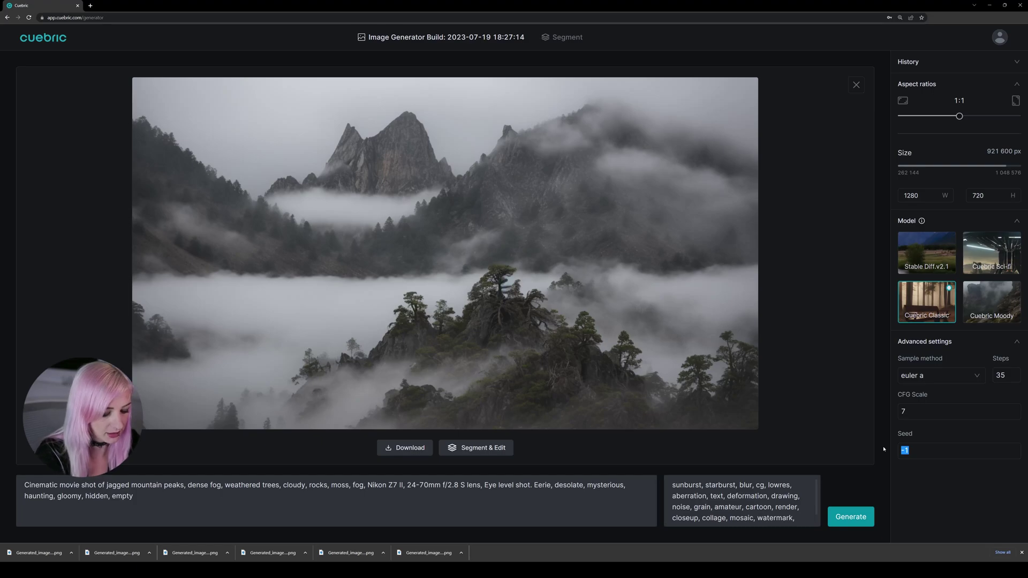
{"action": "type", "text": "1674382"}
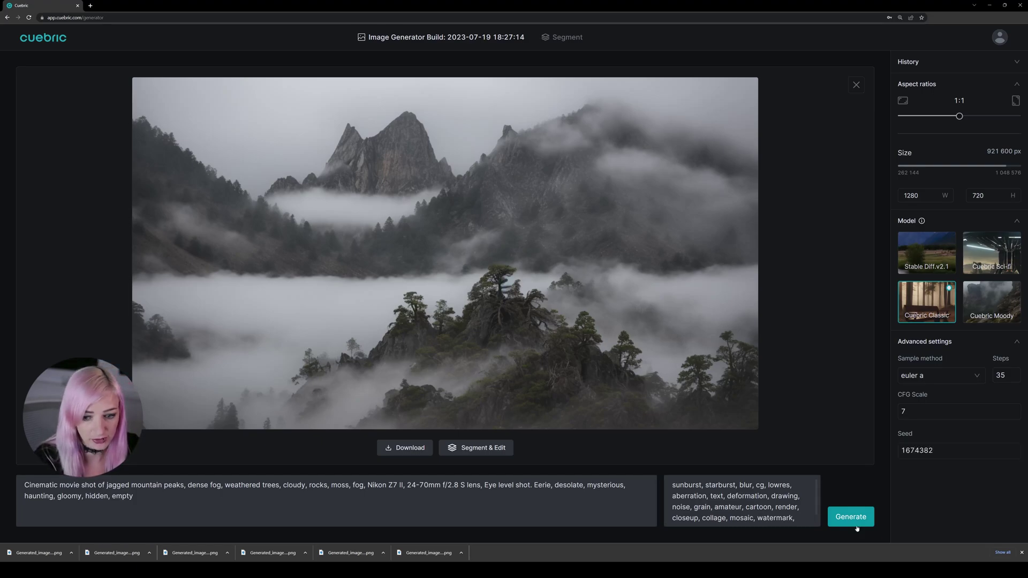
{"action": "left_click", "coordinate": [974, 262]}
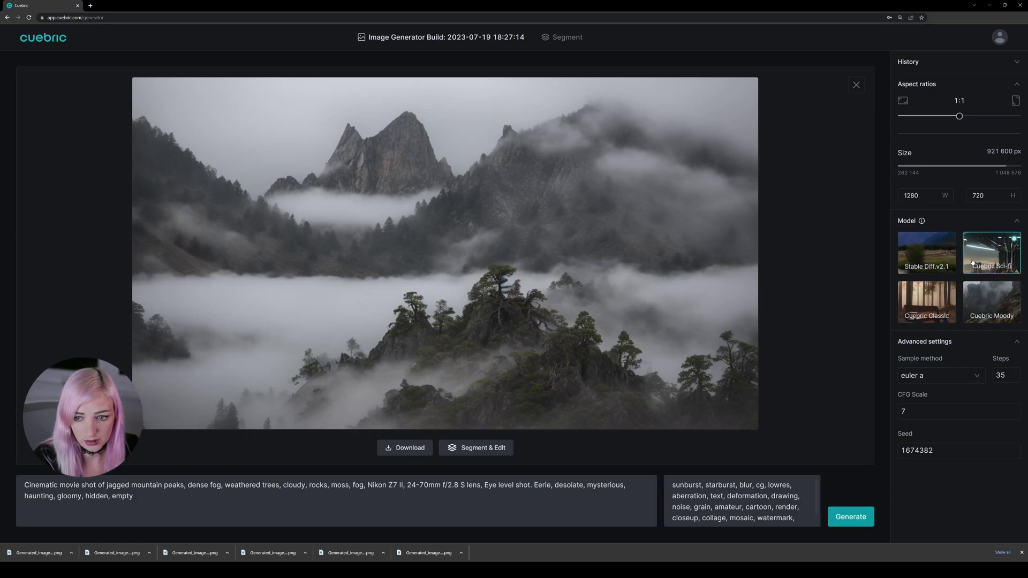
Generate the foggy mossy rock-pillars image and save it to Downloads.
{"action": "left_click", "coordinate": [845, 513]}
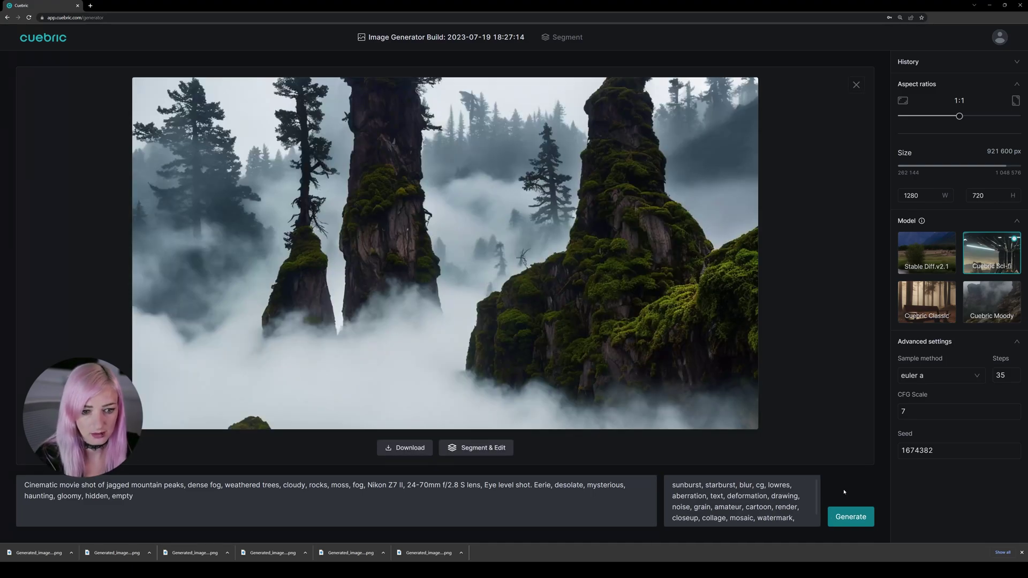
{"action": "left_click", "coordinate": [405, 448]}
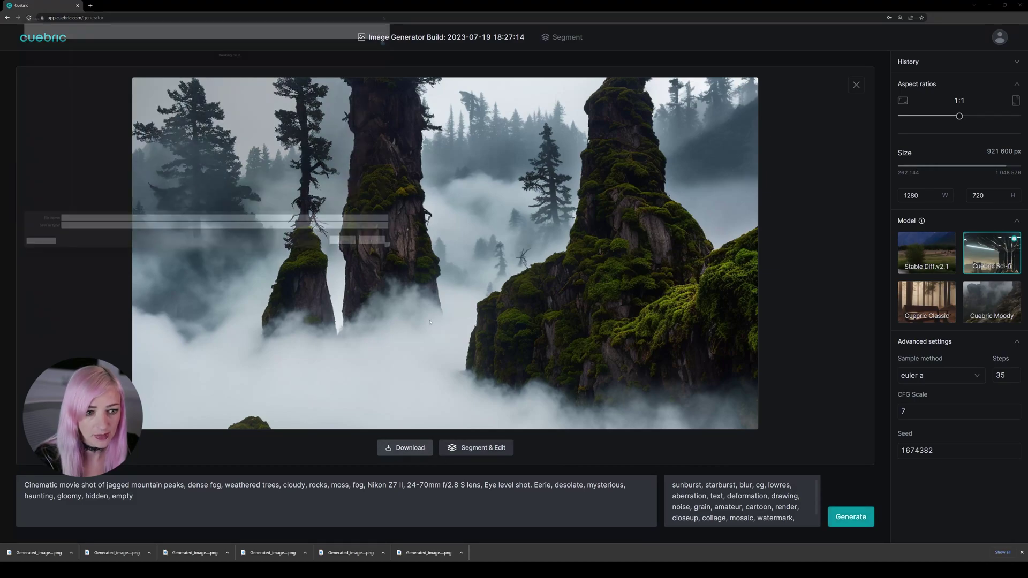
{"action": "left_click", "coordinate": [363, 256]}
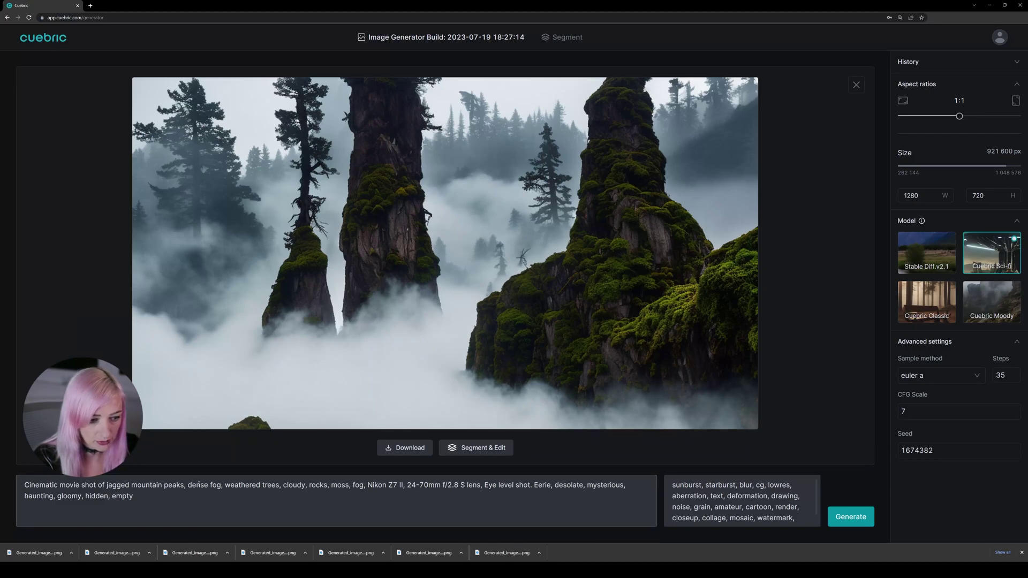
Remove 'dense fog', 'cloudy' and 'fog' from the prompt and regenerate with seed 1674382.
{"action": "left_click_drag", "start_coordinate": [186, 485], "coordinate": [221, 484]}
{"action": "key", "text": "BackSpace"}
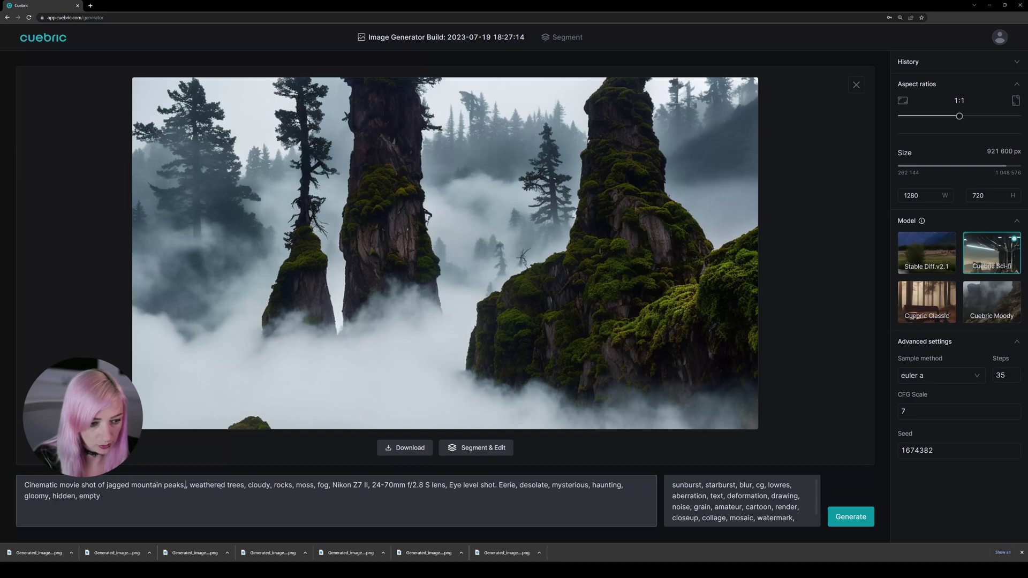
{"action": "key", "text": "BackSpace"}
{"action": "key", "text": "BackSpace"}
{"action": "left_click_drag", "start_coordinate": [268, 485], "coordinate": [246, 485]}
{"action": "key", "text": "BackSpace"}
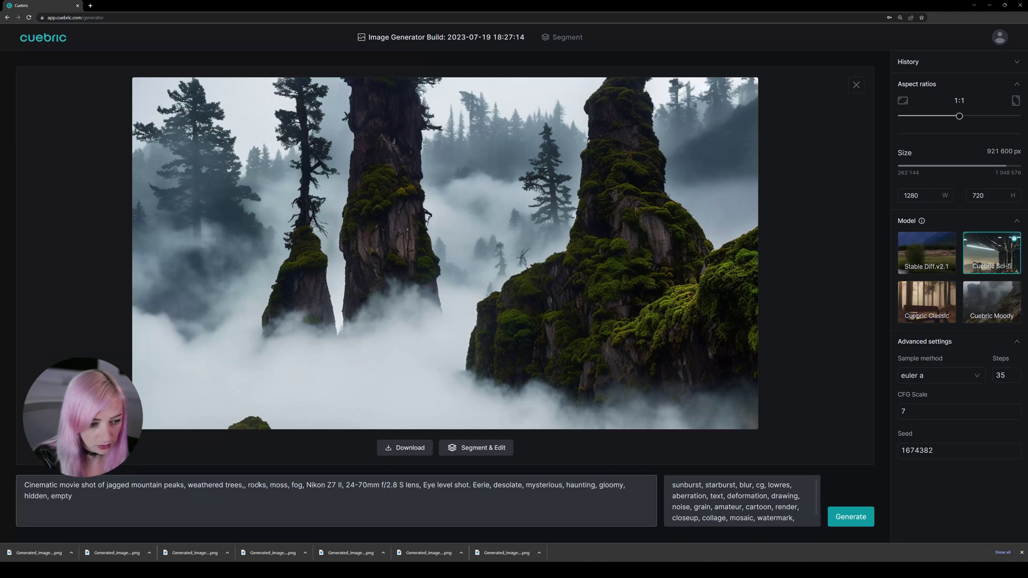
{"action": "key", "text": "BackSpace"}
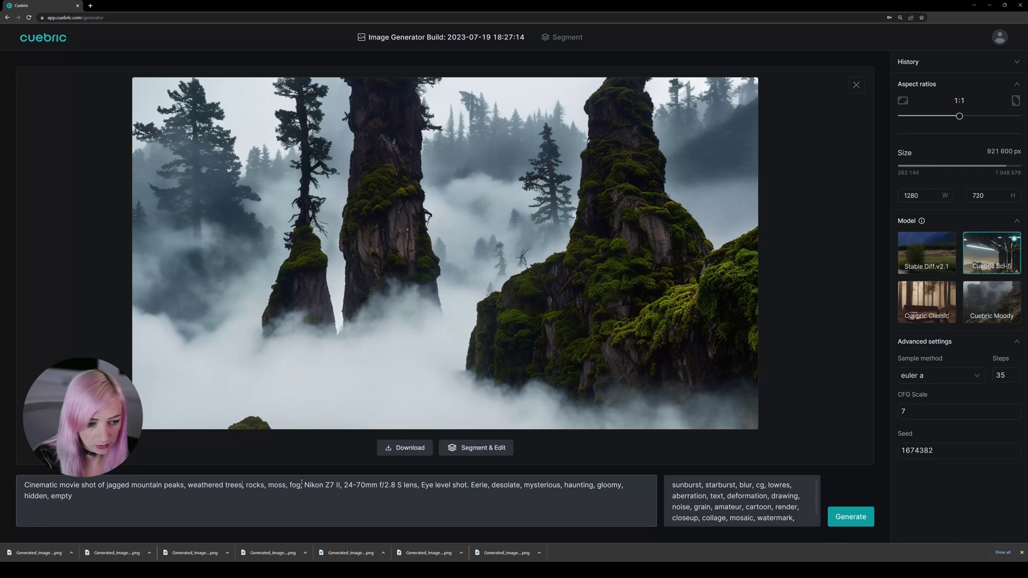
{"action": "left_click_drag", "start_coordinate": [301, 484], "coordinate": [289, 485]}
{"action": "key", "text": "BackSpace"}
{"action": "key", "text": "BackSpace"}
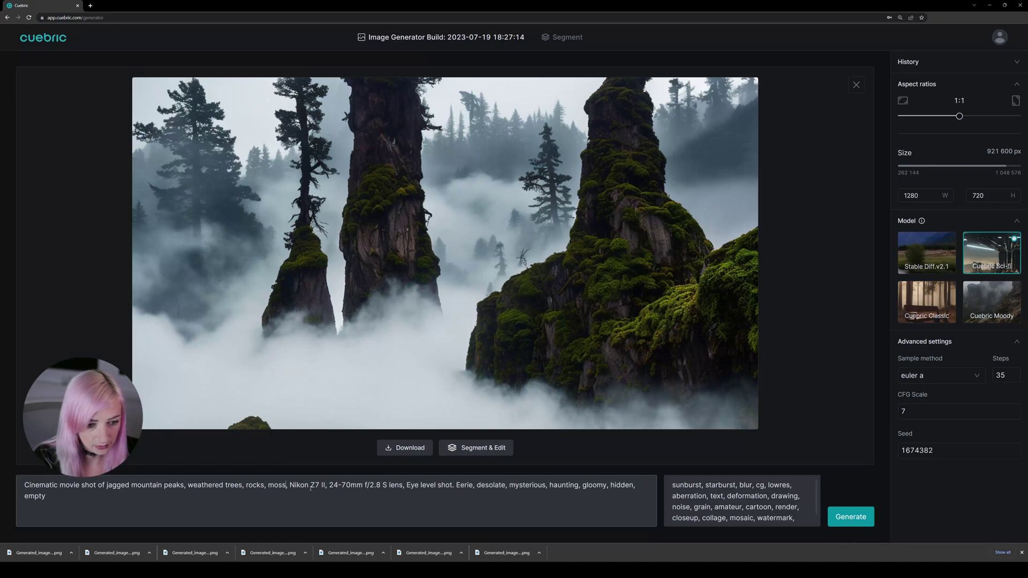
{"action": "left_click", "coordinate": [840, 522]}
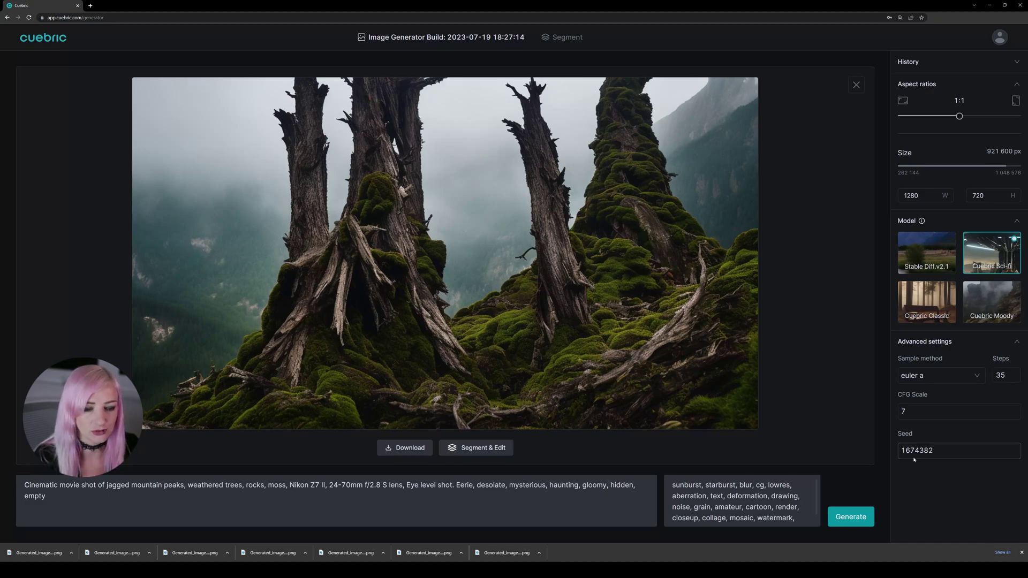
Open the dead-trees image in Segment view and add Generated_image (28).png as Layer 2.
{"action": "left_click", "coordinate": [576, 39]}
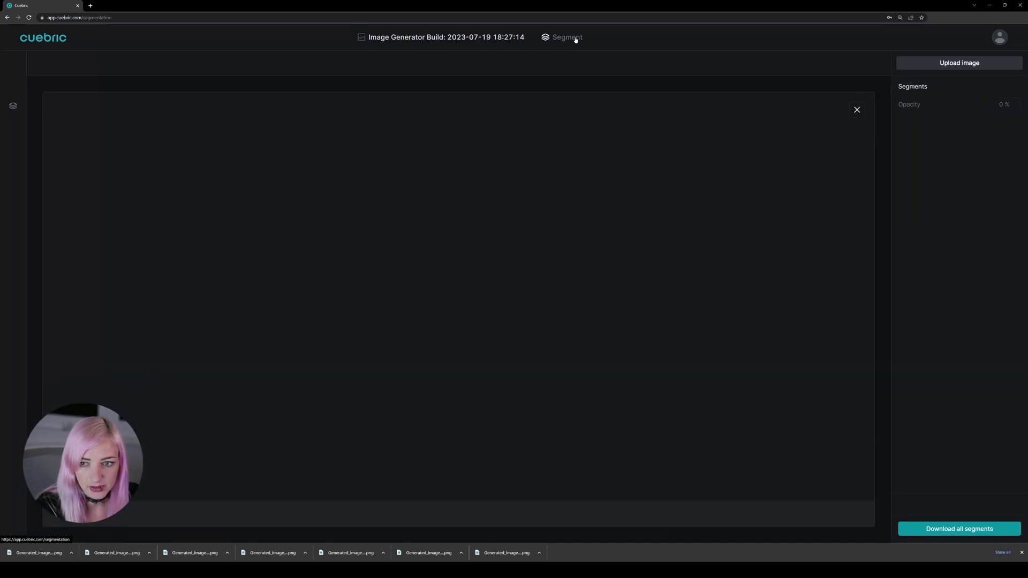
{"action": "left_click", "coordinate": [976, 68]}
{"action": "double_click", "coordinate": [77, 70]}
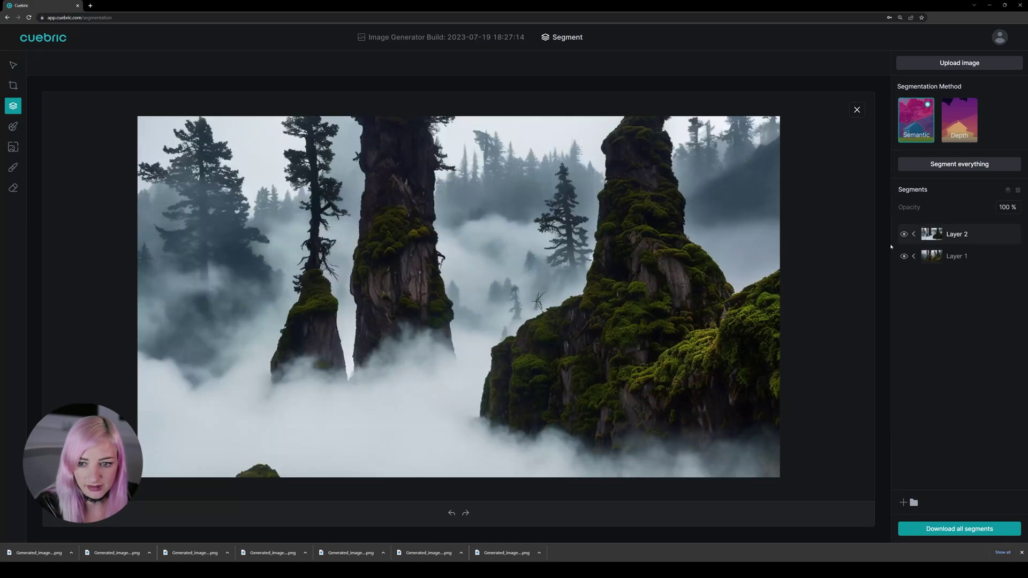
Toggle Layer 2's visibility repeatedly to compare the rock pillars against the dead trees.
{"action": "left_click", "coordinate": [904, 235]}
{"action": "left_click", "coordinate": [904, 235]}
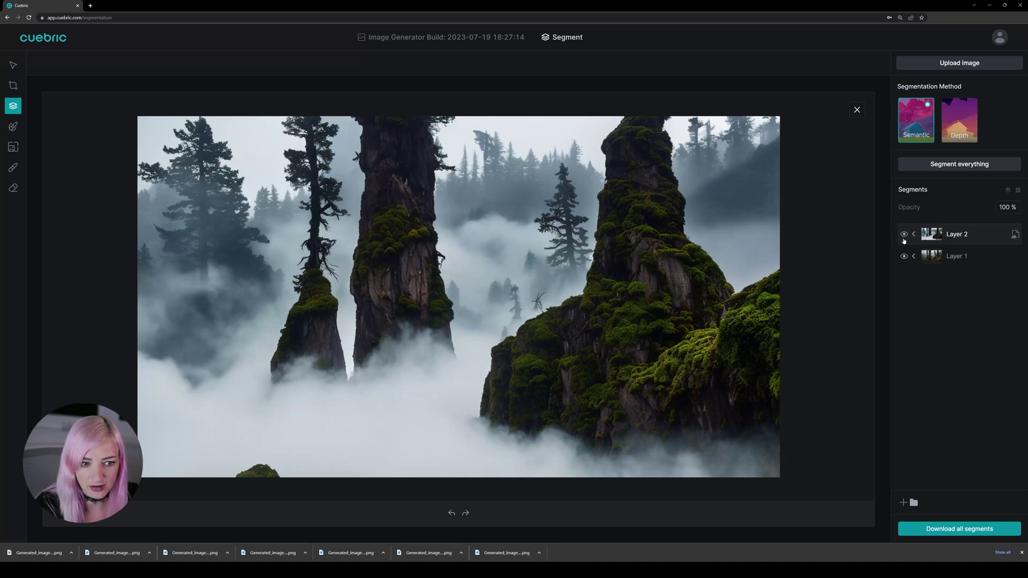
{"action": "left_click", "coordinate": [904, 237]}
{"action": "left_click", "coordinate": [904, 237]}
{"action": "left_click", "coordinate": [904, 236]}
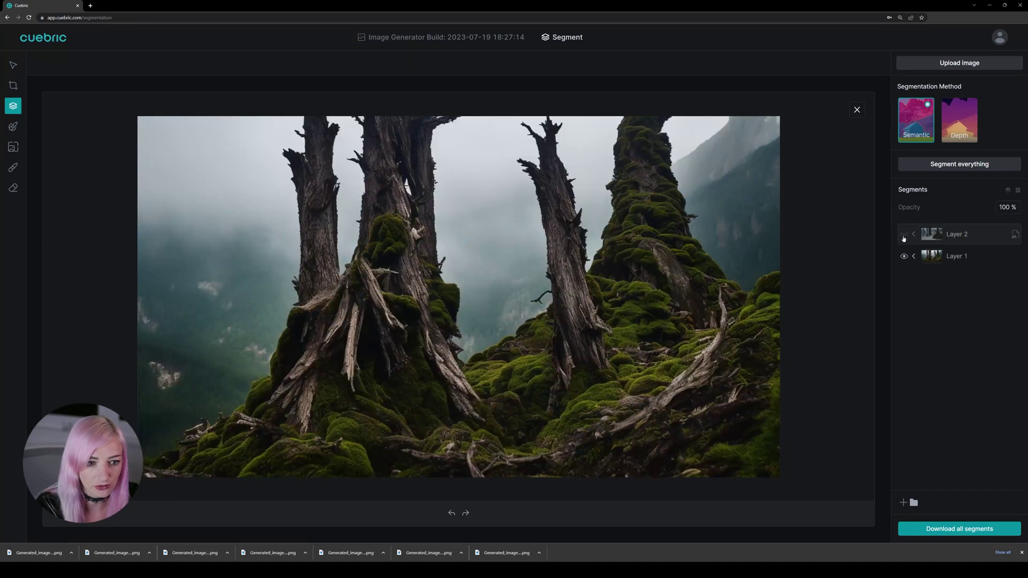
{"action": "left_click", "coordinate": [904, 235]}
{"action": "left_click", "coordinate": [904, 237]}
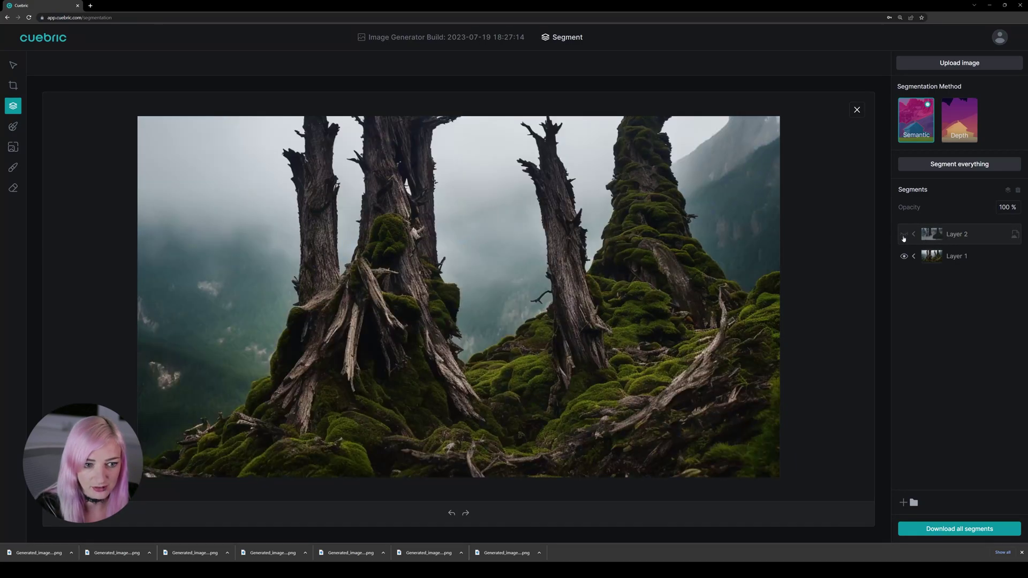
{"action": "left_click", "coordinate": [904, 237]}
Add Generated_image (27).png as Layer 3 and the rocky-peaks image as Layer 4.
{"action": "left_click", "coordinate": [911, 64]}
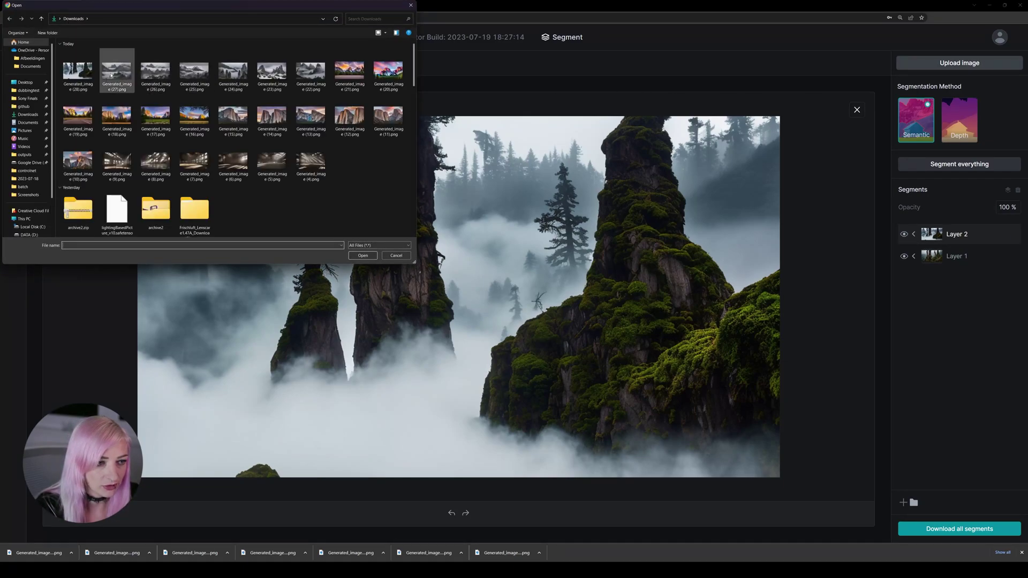
{"action": "double_click", "coordinate": [117, 74]}
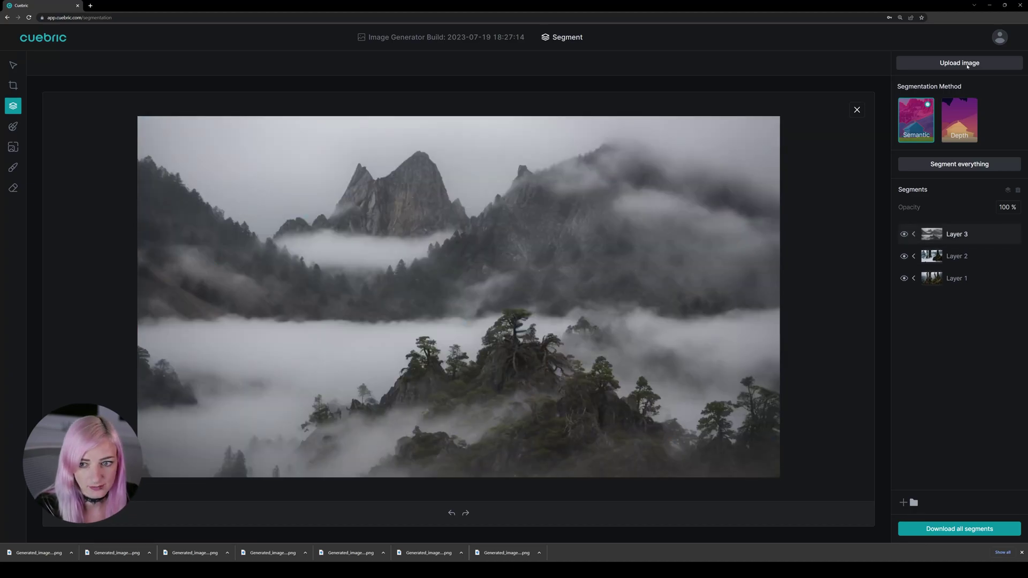
{"action": "left_click", "coordinate": [959, 63]}
{"action": "double_click", "coordinate": [156, 70]}
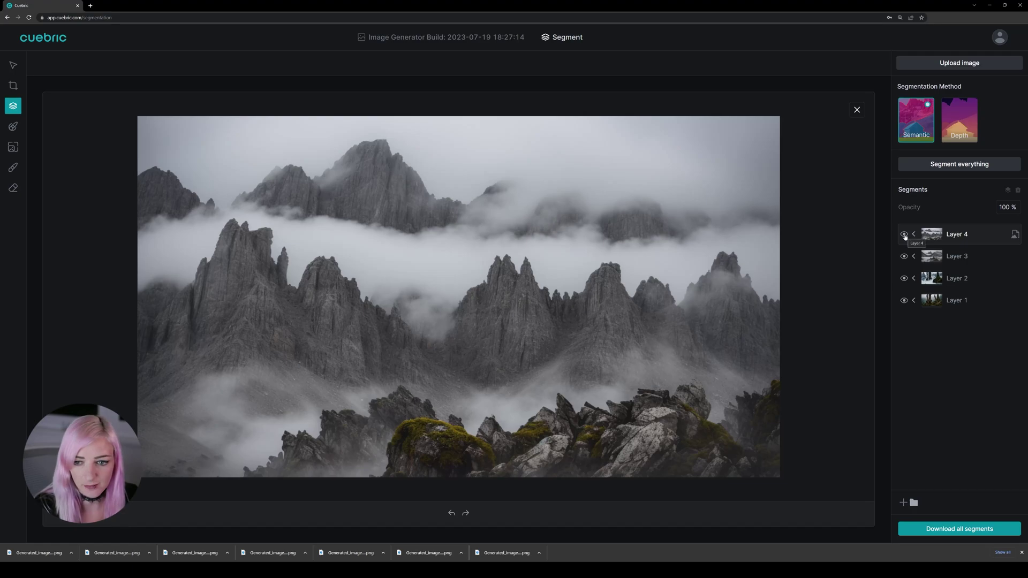
Toggle Layer 4 on and off to compare it with Layer 3, leaving it hidden.
{"action": "left_click", "coordinate": [905, 235]}
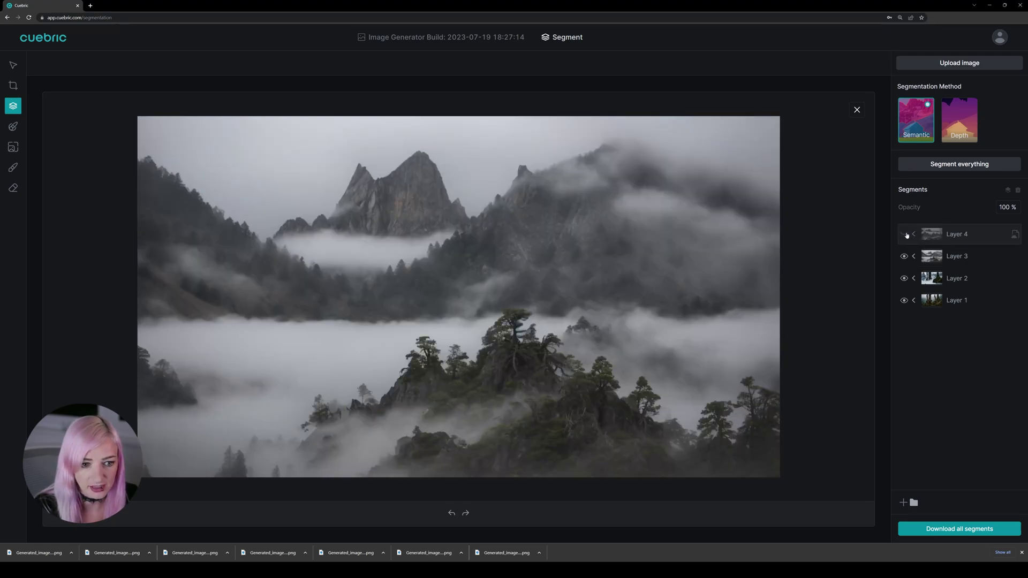
{"action": "left_click", "coordinate": [905, 235]}
{"action": "left_click", "coordinate": [905, 235]}
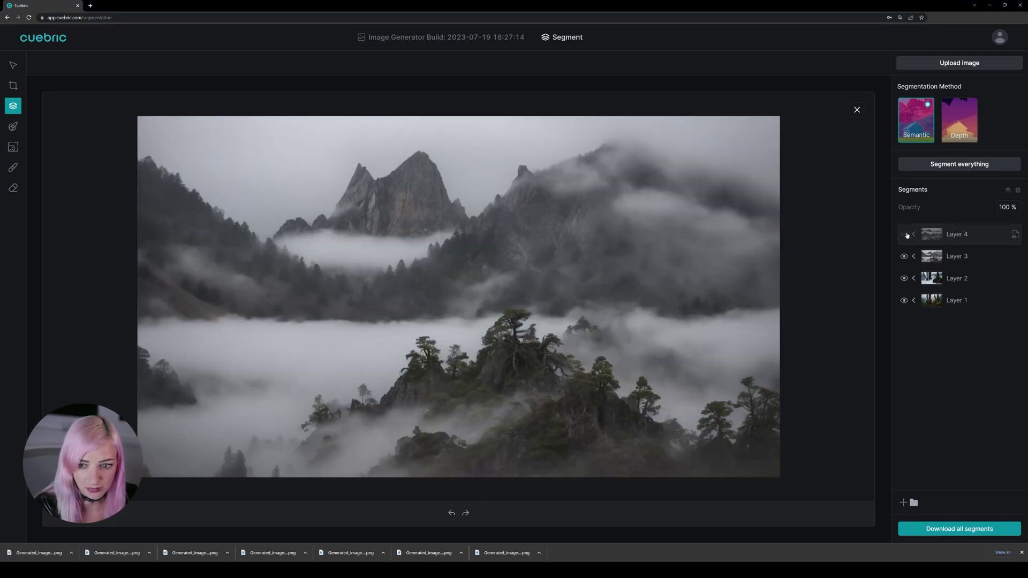
{"action": "left_click", "coordinate": [905, 236]}
{"action": "left_click", "coordinate": [905, 235]}
Hide Layer 3, then toggle Layer 2 against the dead trees, ending with it hidden.
{"action": "left_click", "coordinate": [904, 257]}
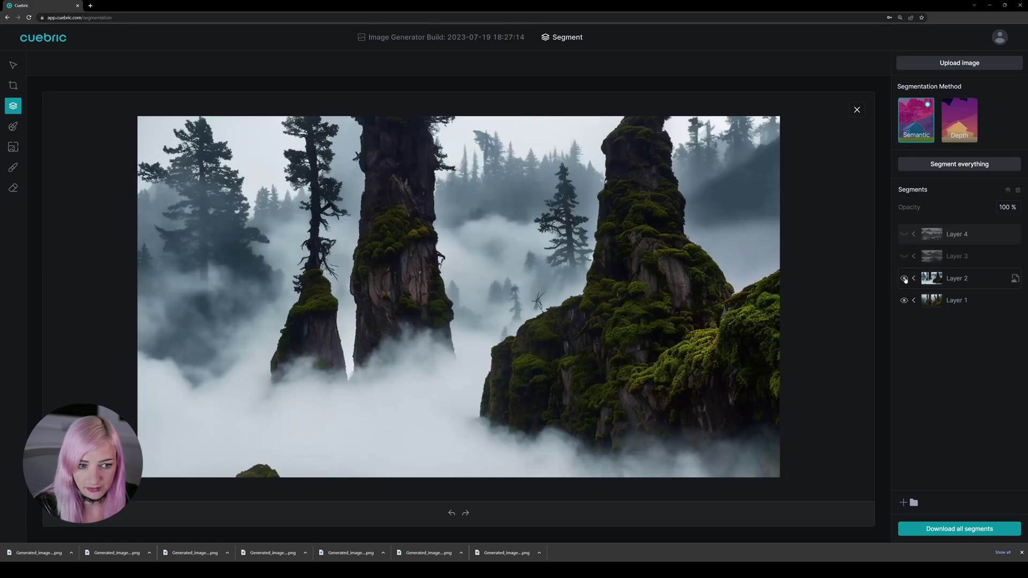
{"action": "left_click", "coordinate": [905, 278]}
{"action": "left_click", "coordinate": [905, 279]}
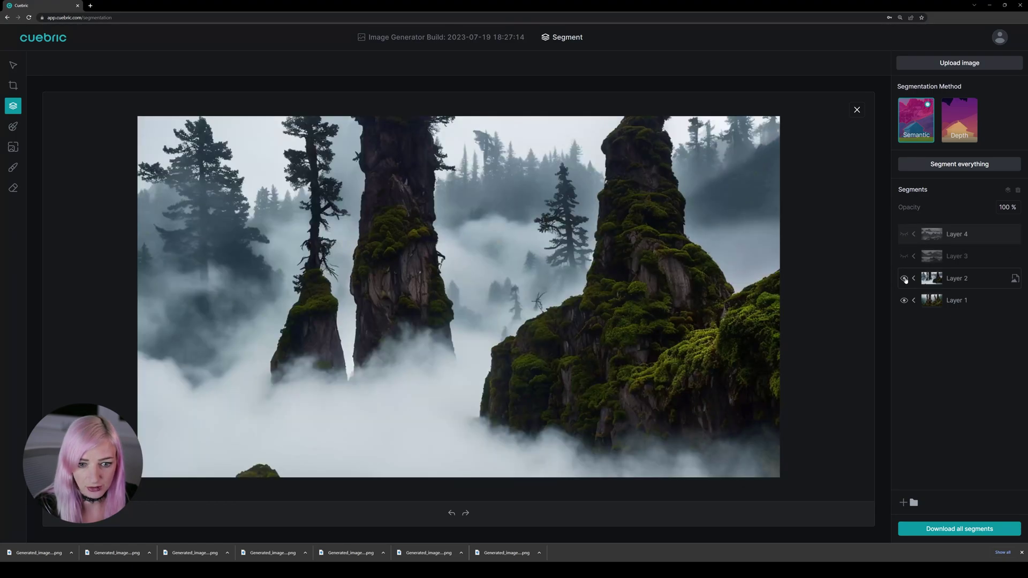
{"action": "left_click", "coordinate": [905, 279]}
{"action": "left_click", "coordinate": [905, 279]}
{"action": "left_click", "coordinate": [904, 279]}
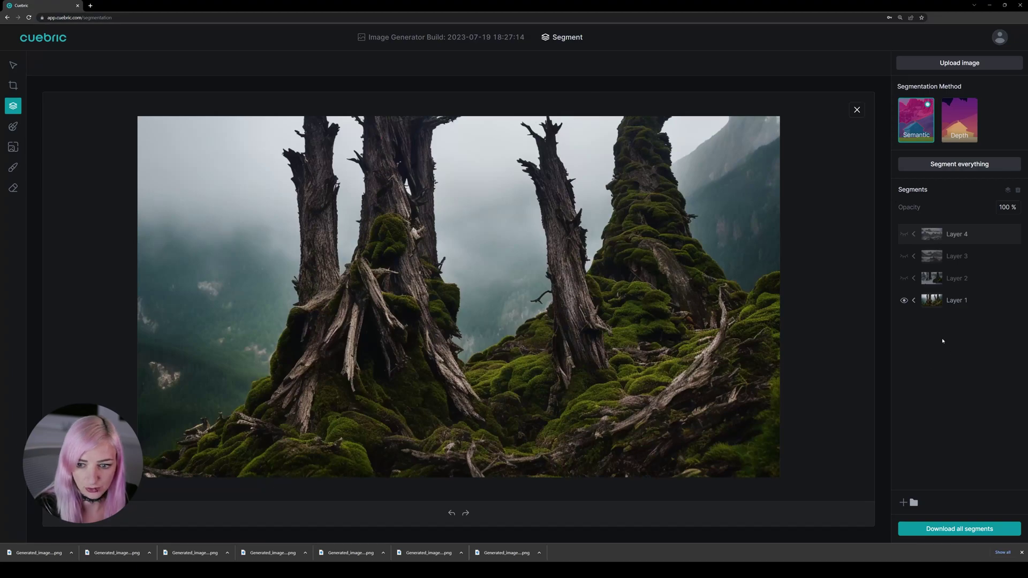
{"action": "left_click", "coordinate": [910, 280]}
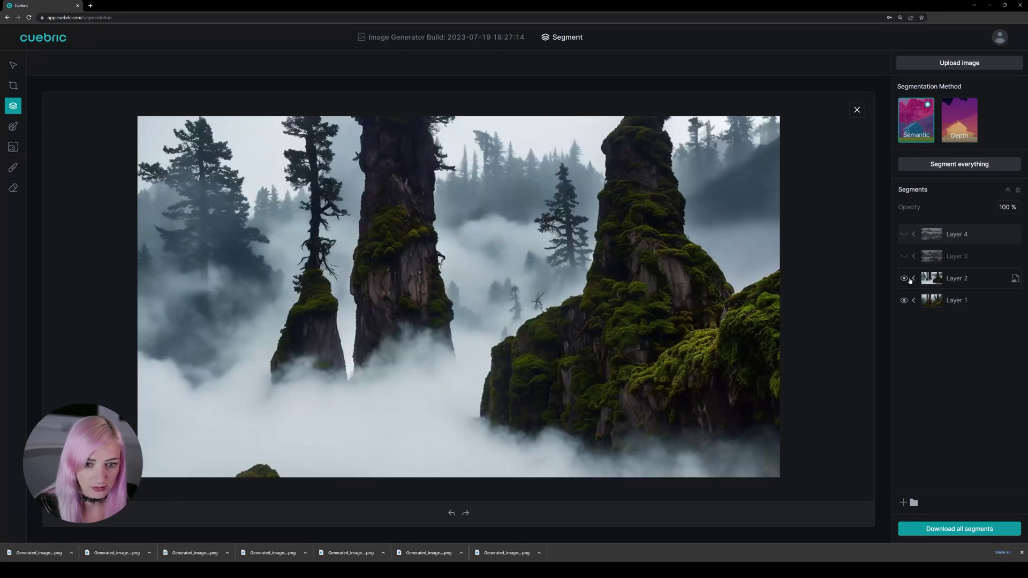
{"action": "left_click", "coordinate": [910, 279]}
{"action": "left_click", "coordinate": [910, 280]}
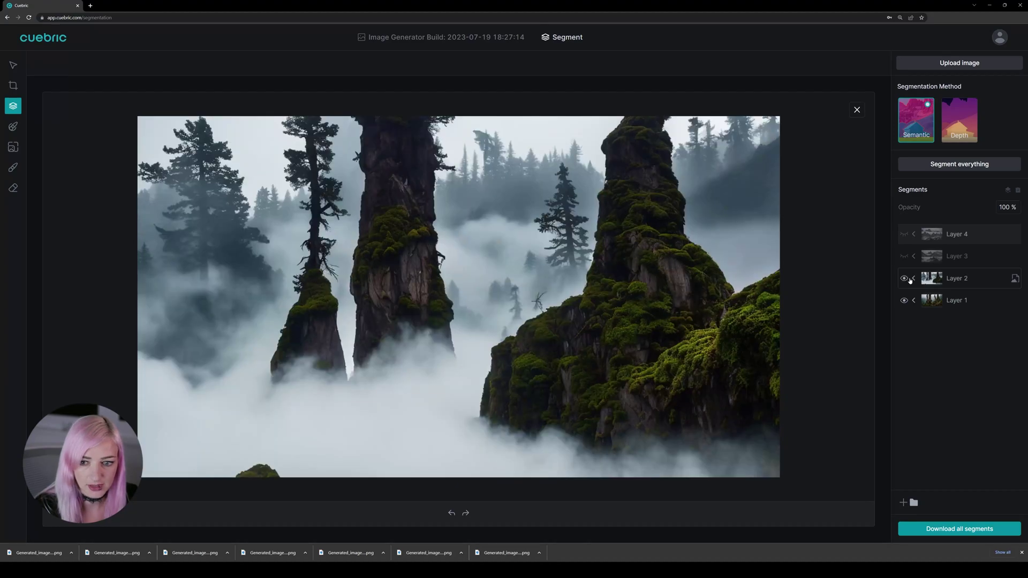
{"action": "left_click", "coordinate": [910, 279]}
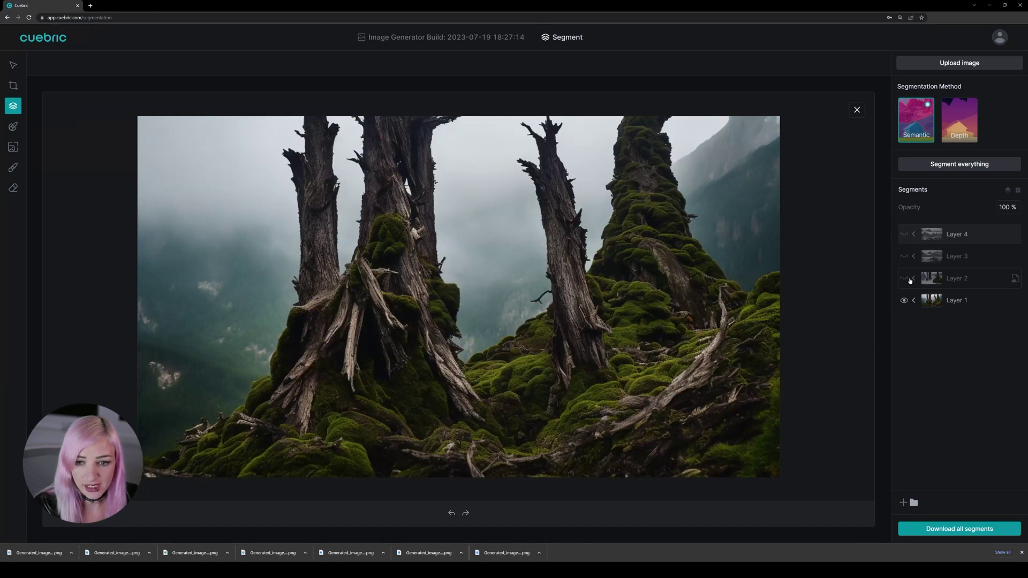
Reopen the mossy dead-trees image from History in a fresh Segment view and open the Downloads picker.
{"action": "left_click", "coordinate": [461, 36]}
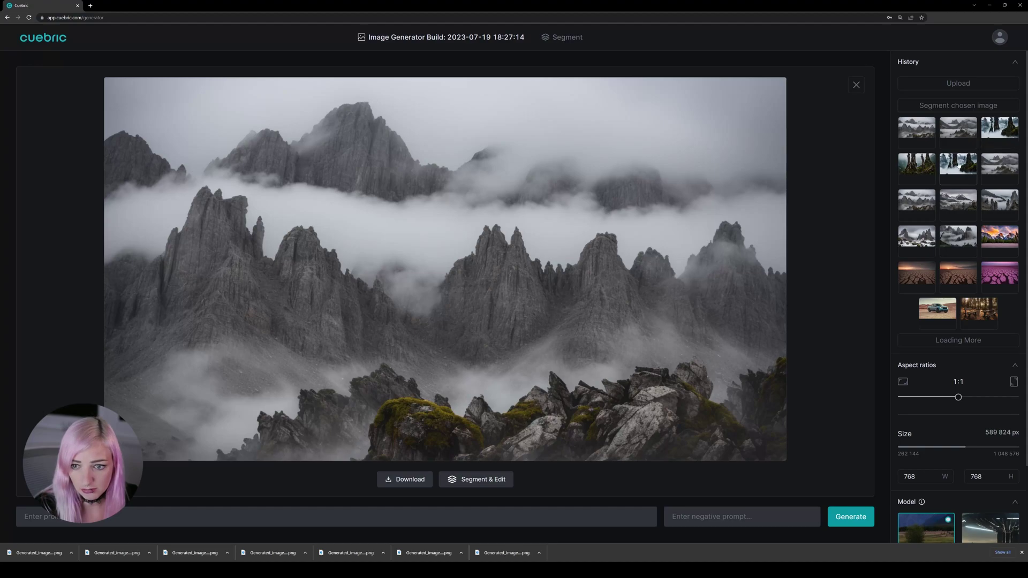
{"action": "left_click", "coordinate": [908, 178]}
{"action": "left_click", "coordinate": [931, 163]}
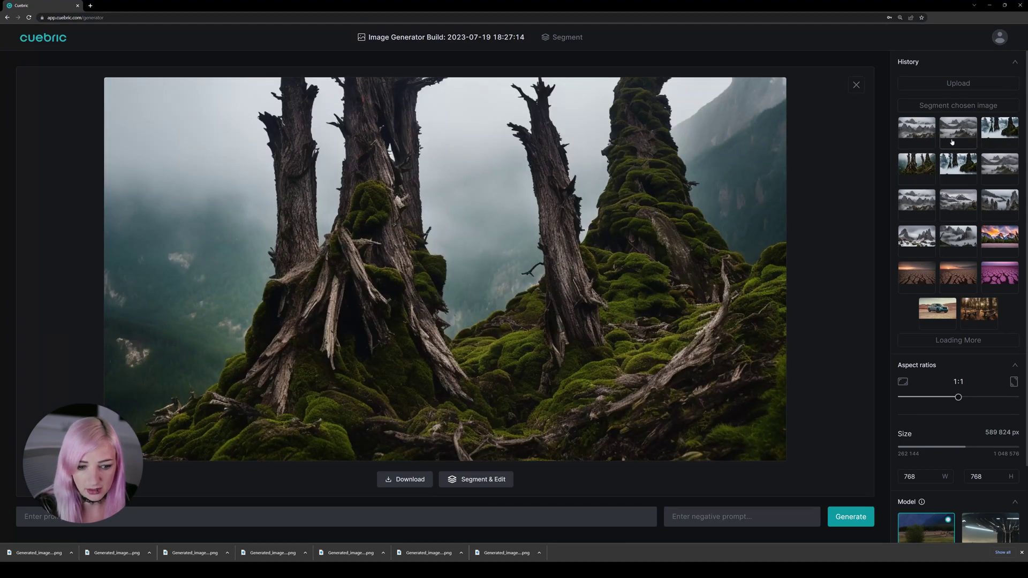
{"action": "left_click", "coordinate": [562, 36]}
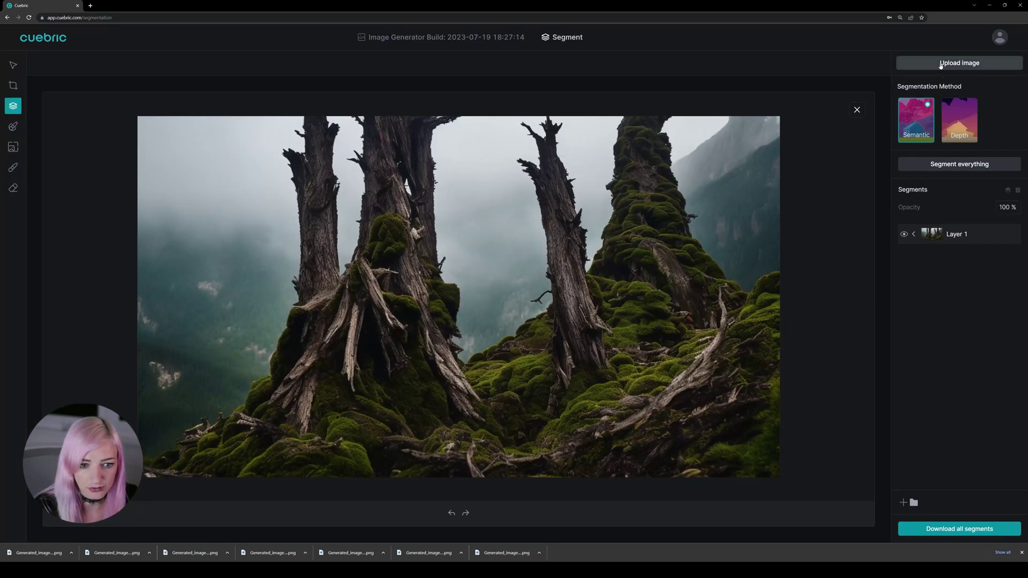
{"action": "left_click", "coordinate": [959, 64]}
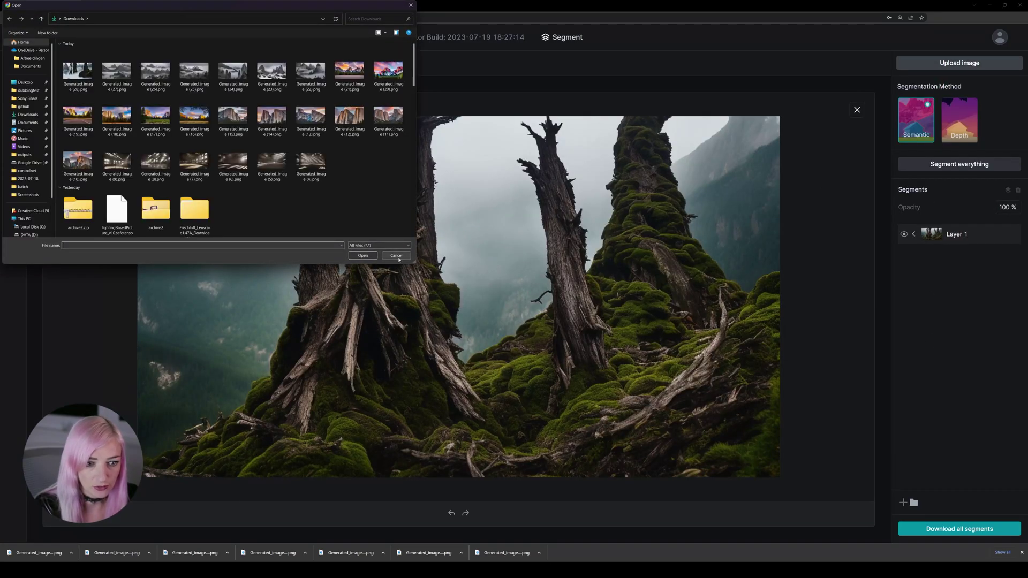